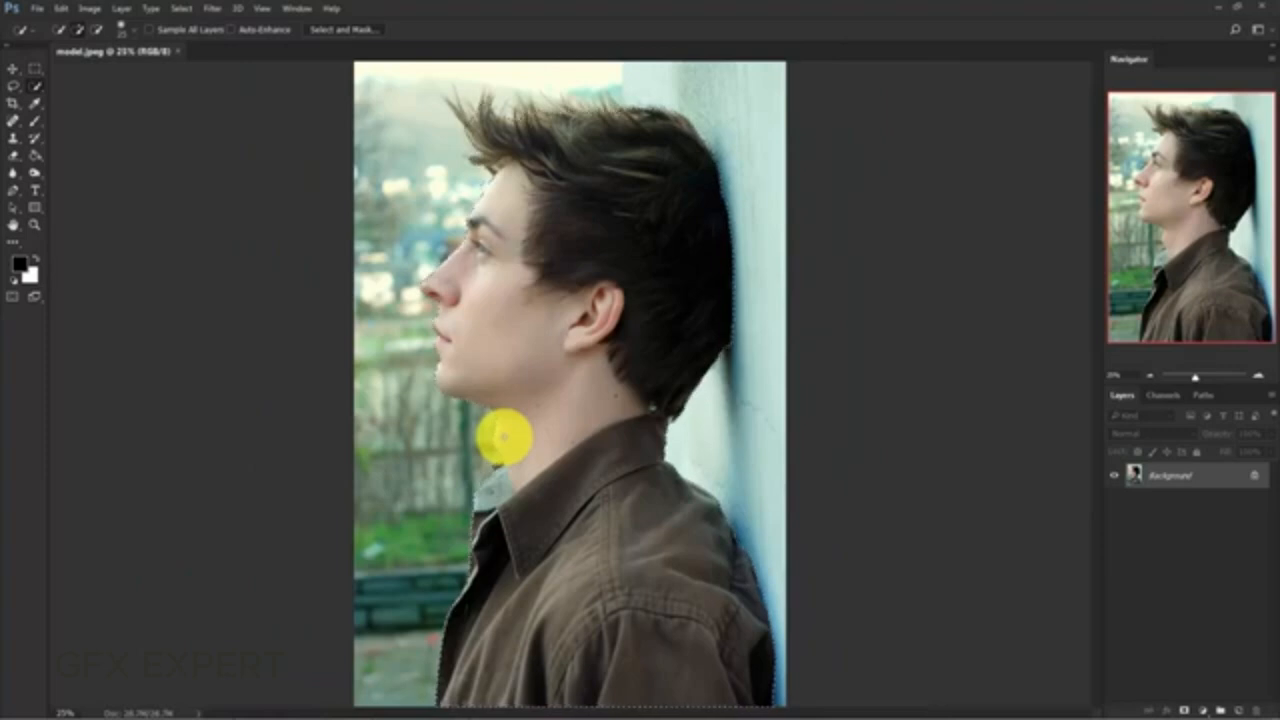
# - Open the selection in Select and Mask and refine its edge along the front and top hair and at the nape
pyautogui.click(343, 33)
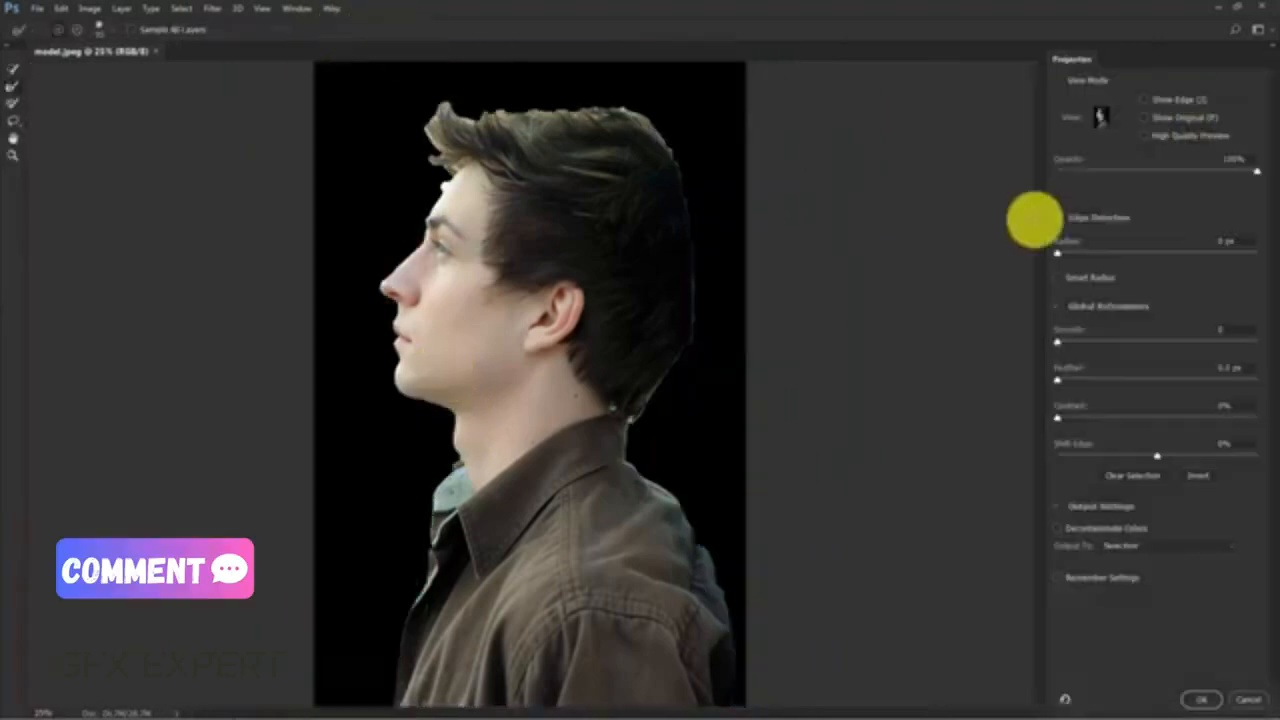
pyautogui.click(1110, 118)
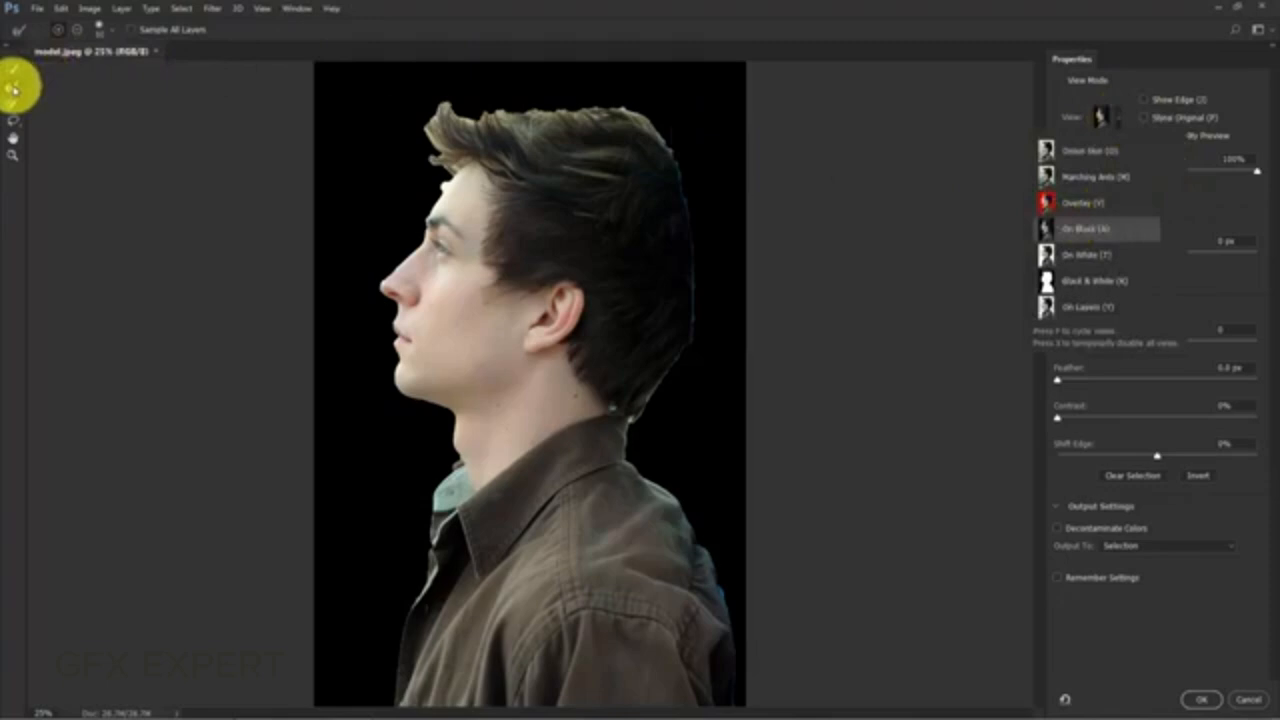
pyautogui.click(13, 88)
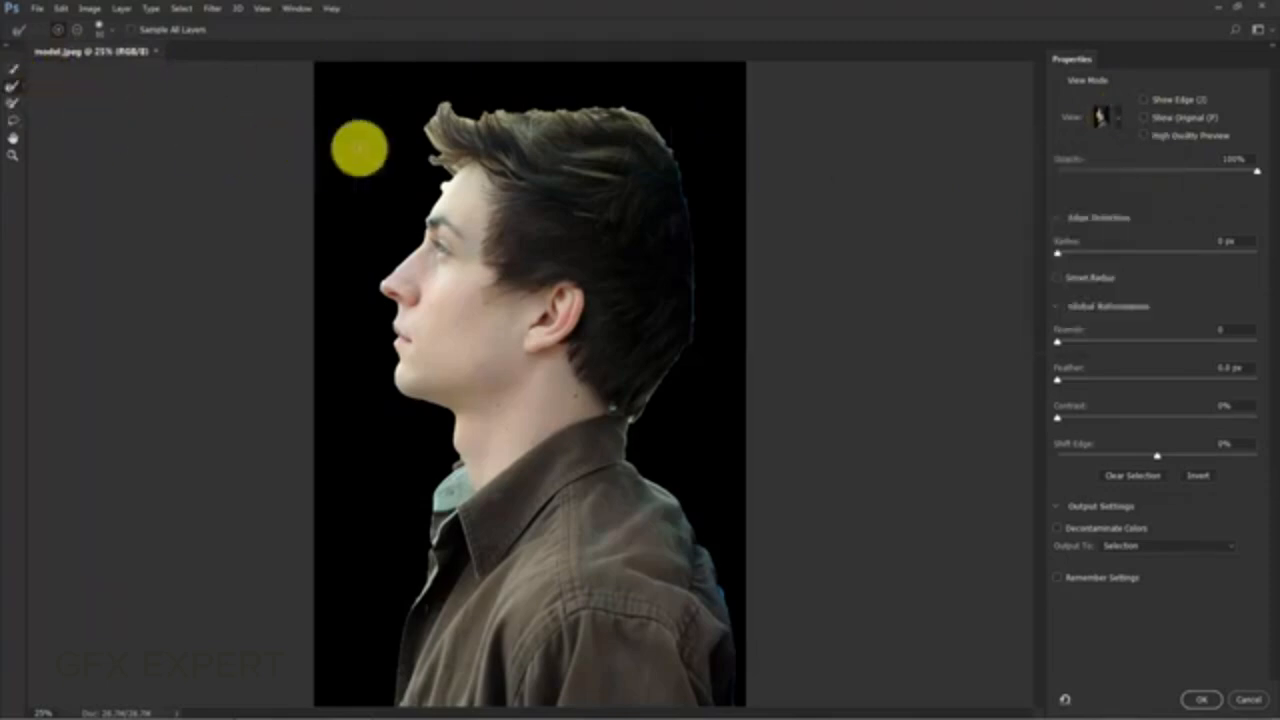
pyautogui.moveTo(551, 126)
pyautogui.mouseDown()
pyautogui.moveTo(590, 117)
pyautogui.moveTo(462, 122)
pyautogui.moveTo(412, 94)
pyautogui.moveTo(457, 168)
pyautogui.moveTo(445, 98)
pyautogui.moveTo(464, 123)
pyautogui.moveTo(625, 110)
pyautogui.moveTo(657, 136)
pyautogui.moveTo(540, 116)
pyautogui.moveTo(438, 165)
pyautogui.mouseUp()
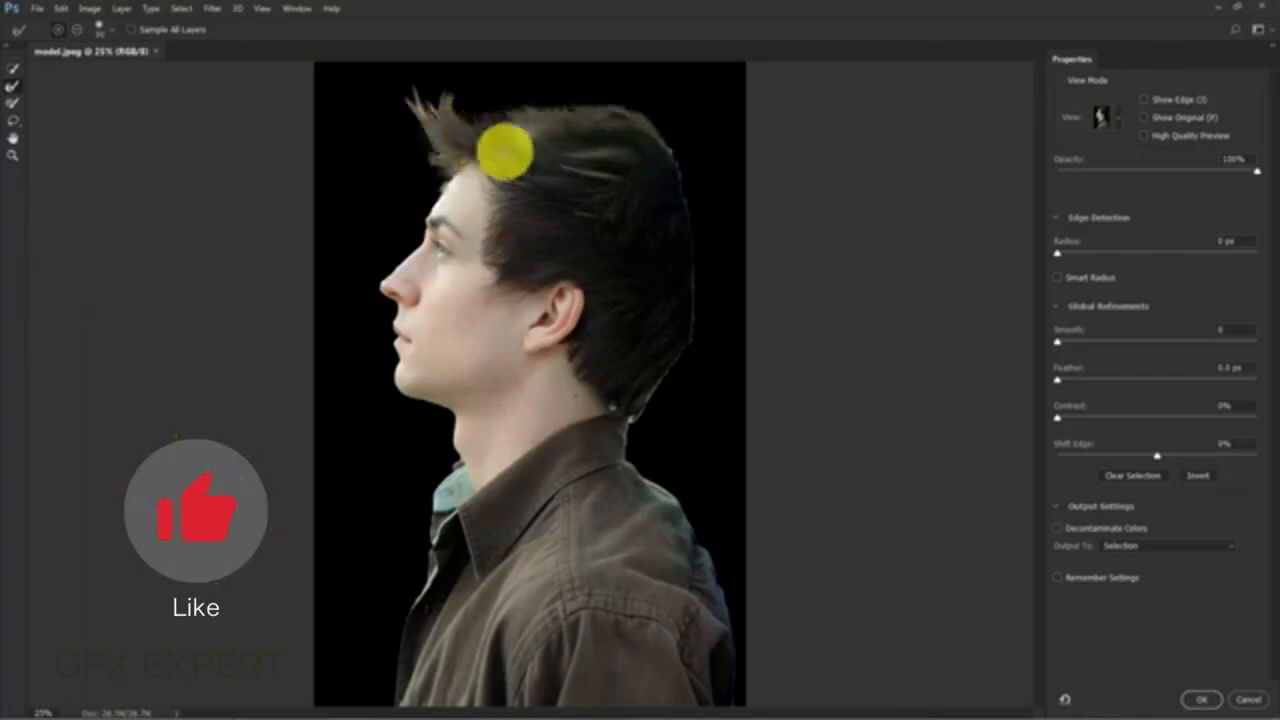
pyautogui.moveTo(614, 409)
pyautogui.mouseDown()
pyautogui.moveTo(673, 418)
pyautogui.moveTo(658, 391)
pyautogui.moveTo(644, 394)
pyautogui.moveTo(628, 423)
pyautogui.mouseUp()
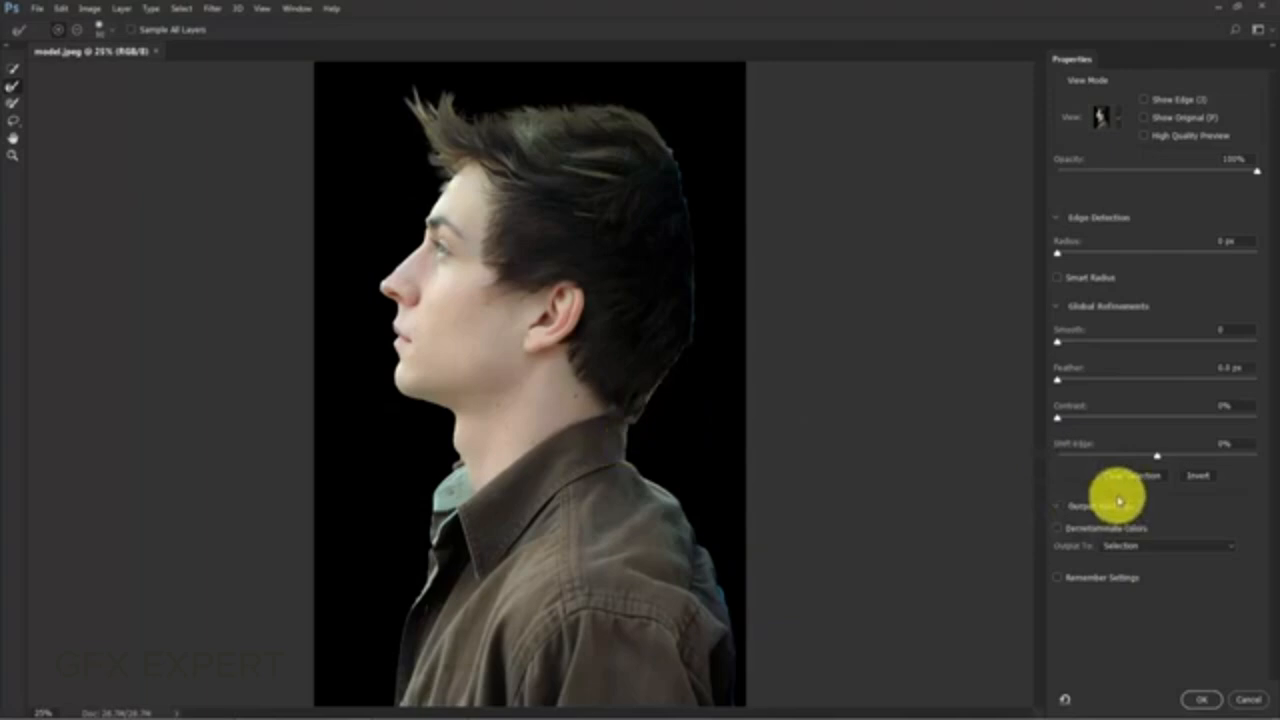
# - Output the refined selection to a new layer and apply it
pyautogui.click(1138, 545)
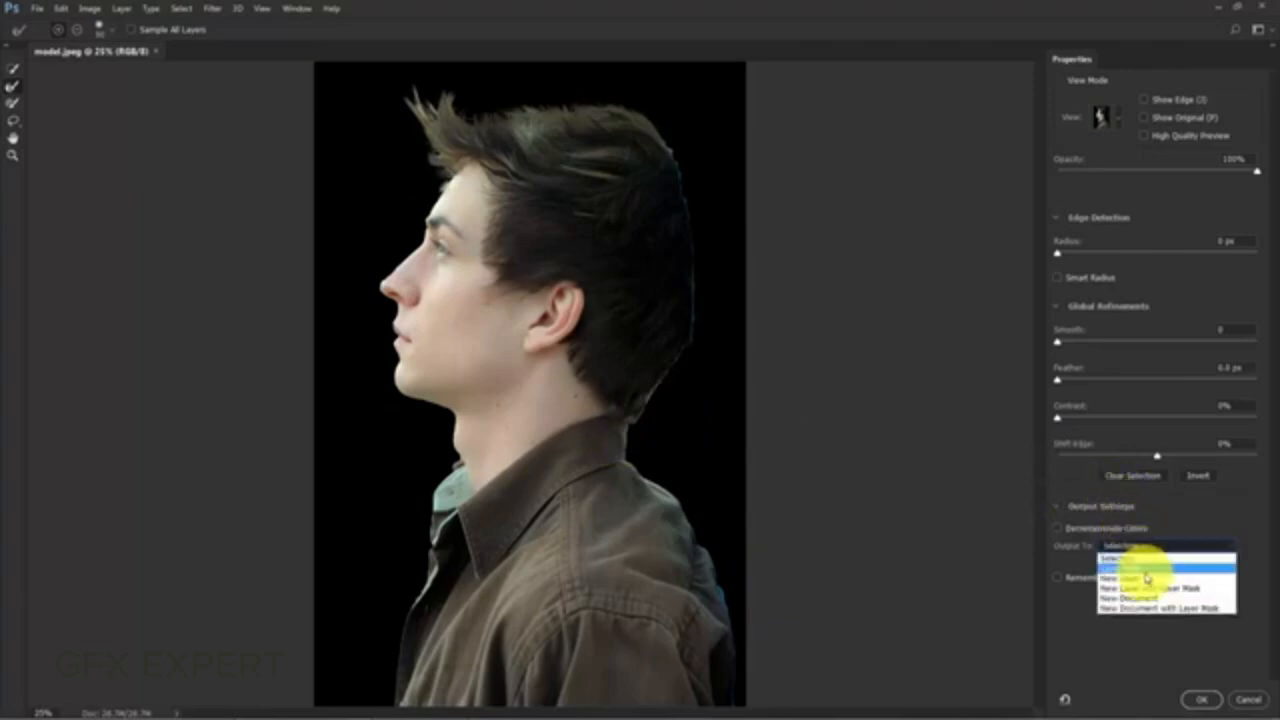
pyautogui.click(1146, 578)
pyautogui.click(1201, 699)
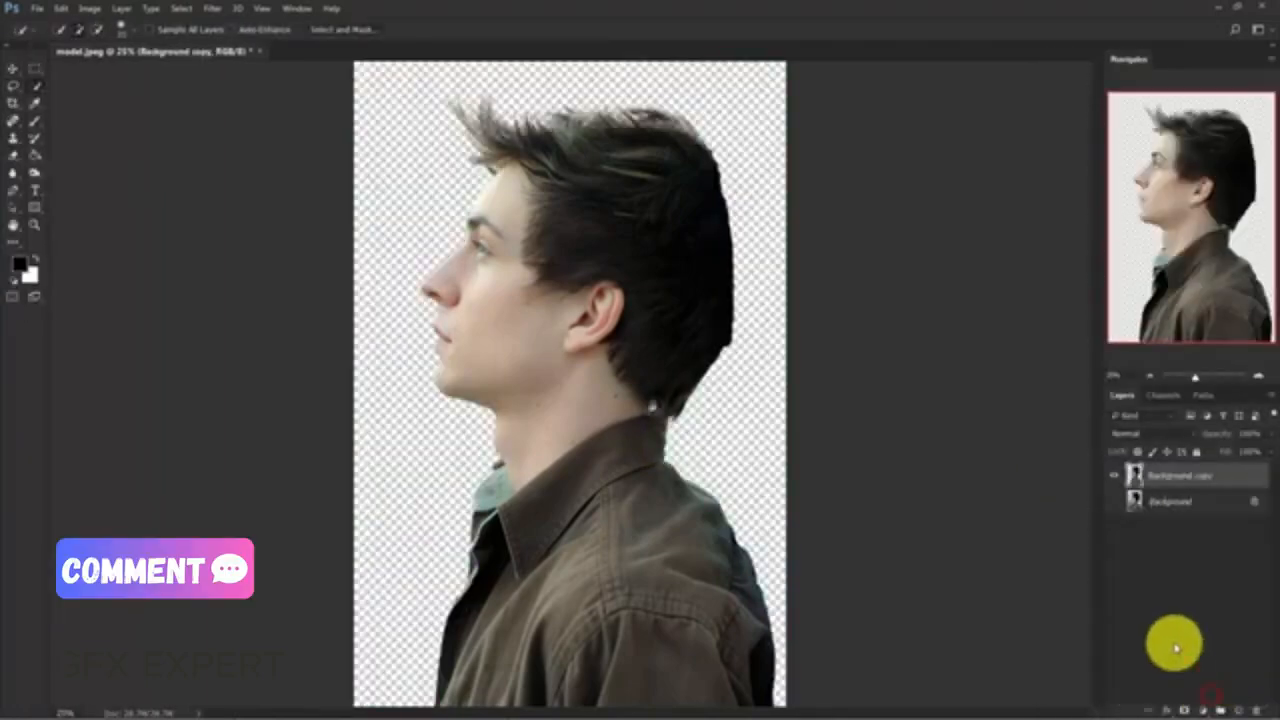
# - Delete the original Background layer and rename the cut-out layer "model"
pyautogui.click(1196, 500)
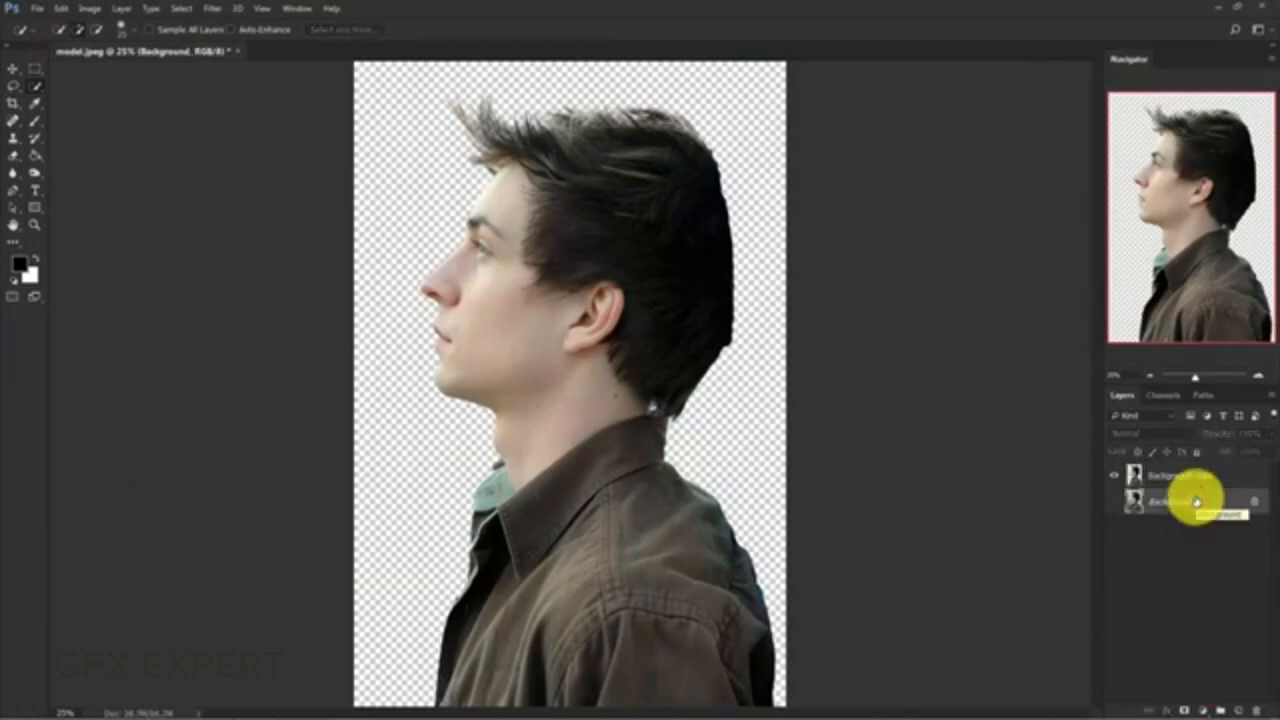
pyautogui.press('Delete')
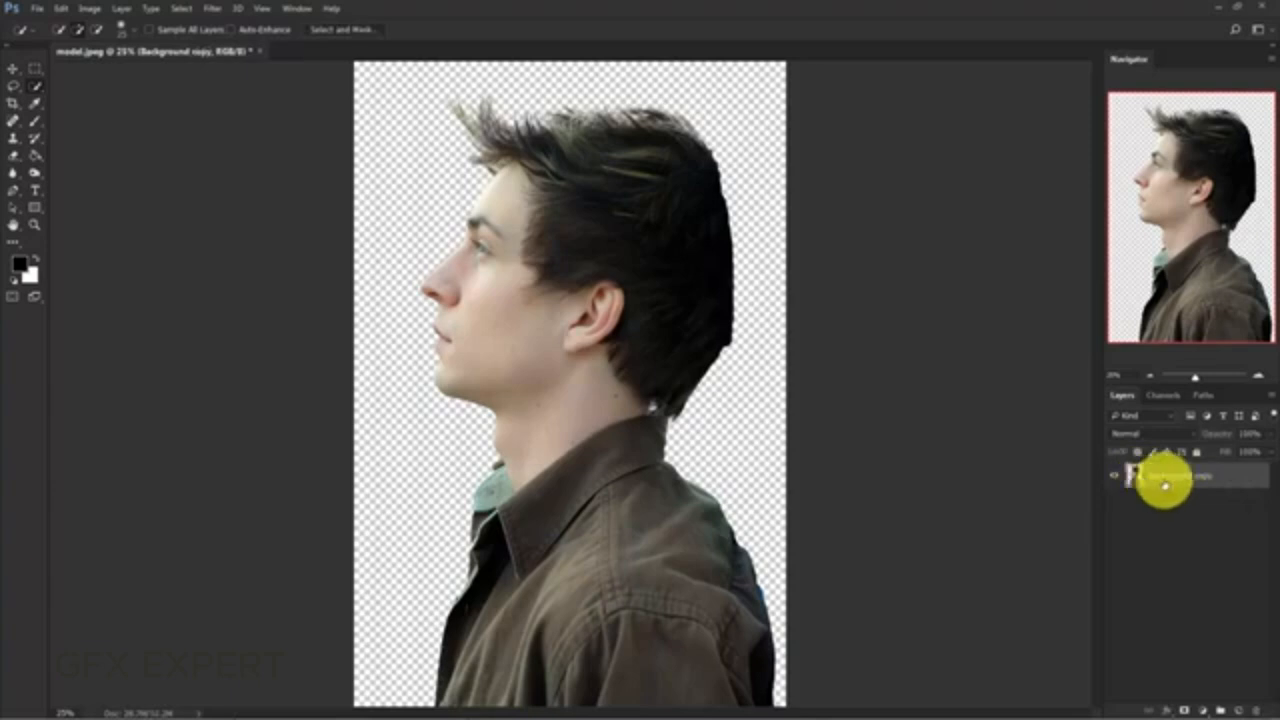
pyautogui.doubleClick(1165, 478)
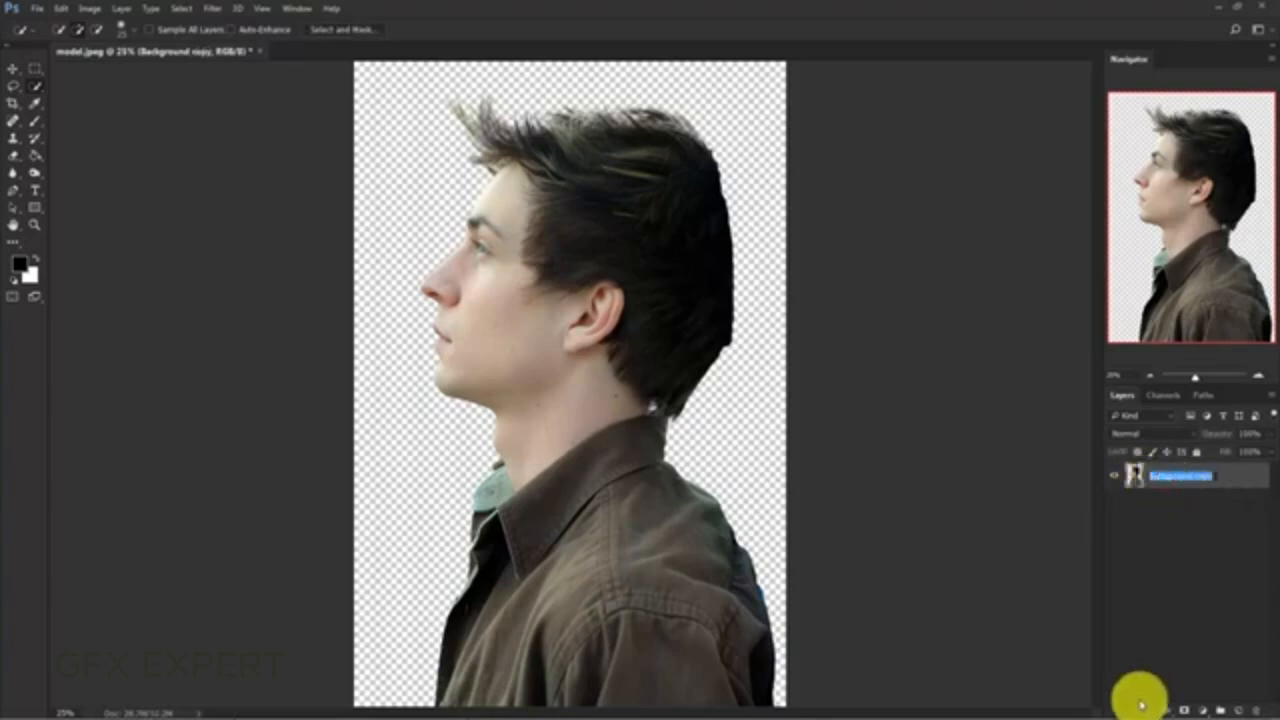
pyautogui.write('Mod')
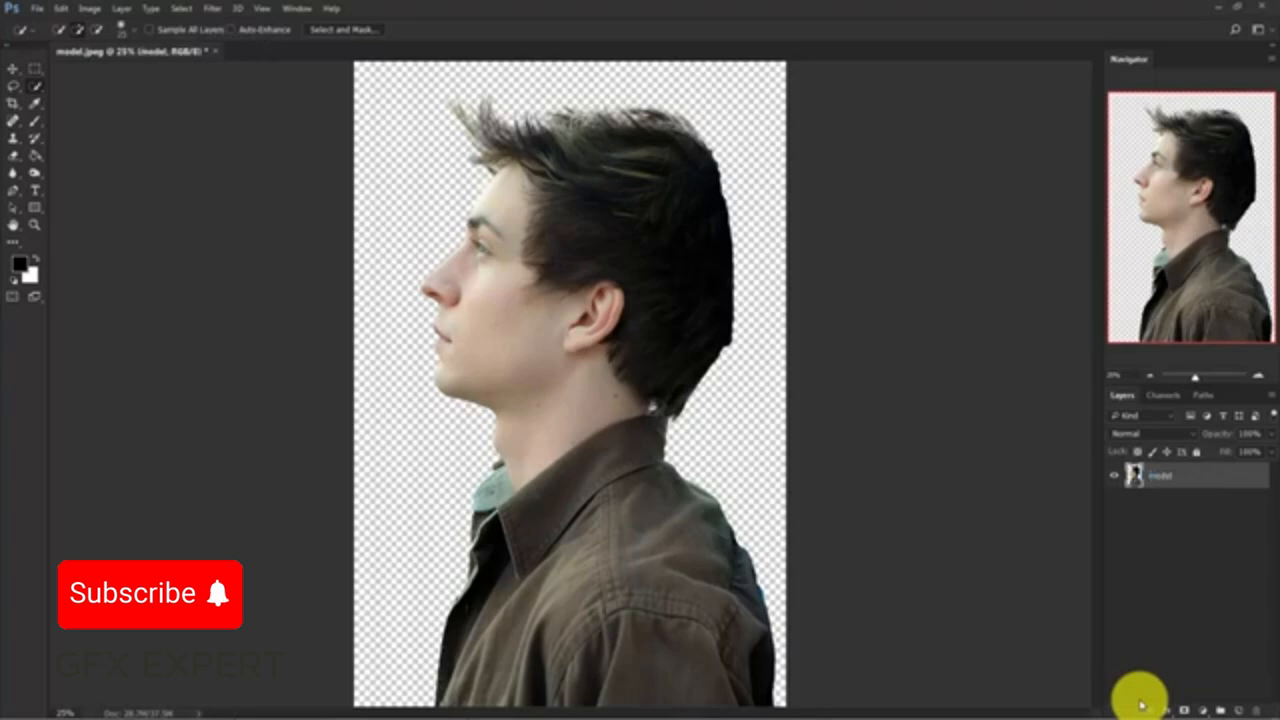
# - Extend the canvas with the Crop tool, adding wide empty space on both sides of the man and a little above him
pyautogui.hotkey('ctrl', '-')
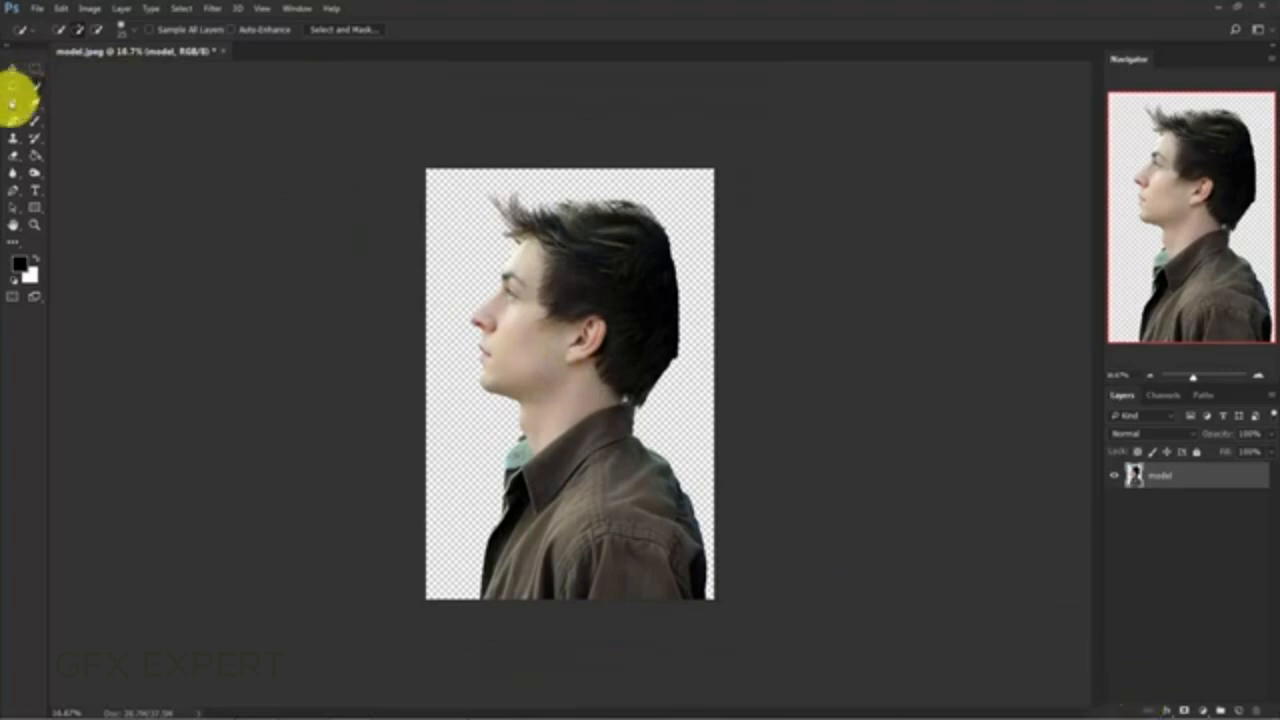
pyautogui.rightClick(16, 102)
pyautogui.click(63, 94)
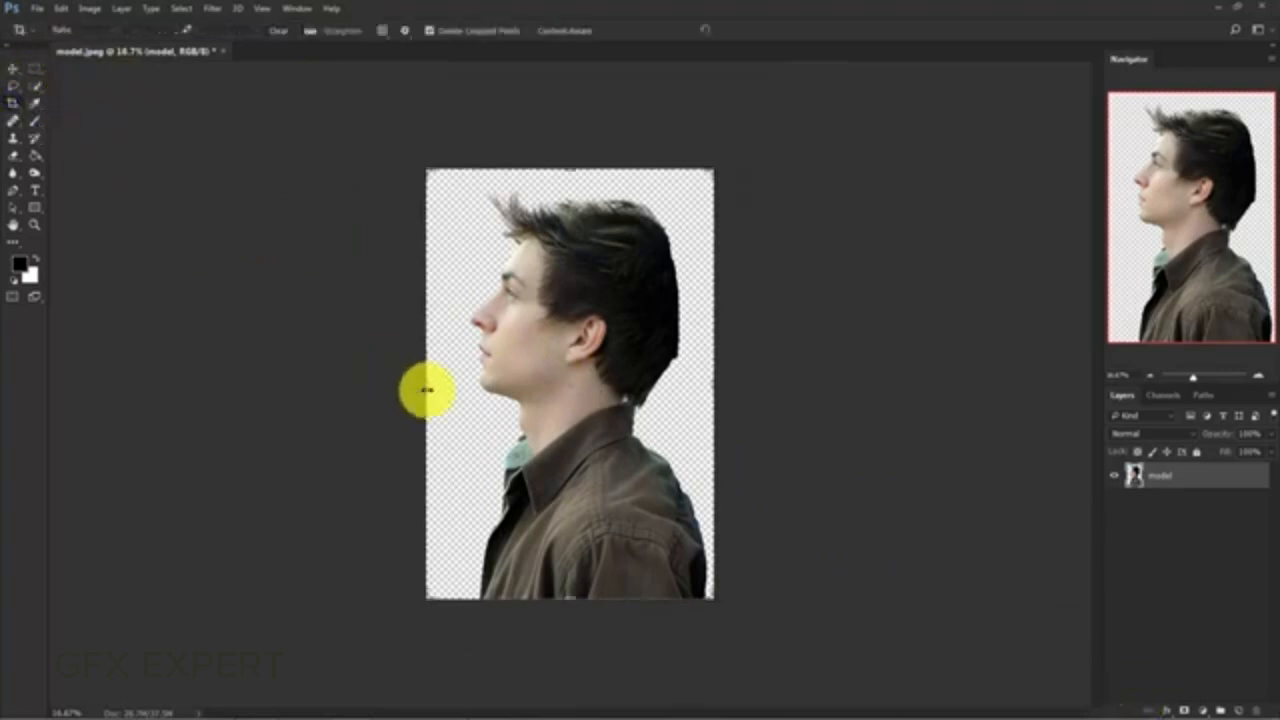
pyautogui.moveTo(426, 390); pyautogui.dragTo(376, 398)
pyautogui.moveTo(765, 395); pyautogui.dragTo(871, 397)
pyautogui.moveTo(574, 165); pyautogui.dragTo(577, 160)
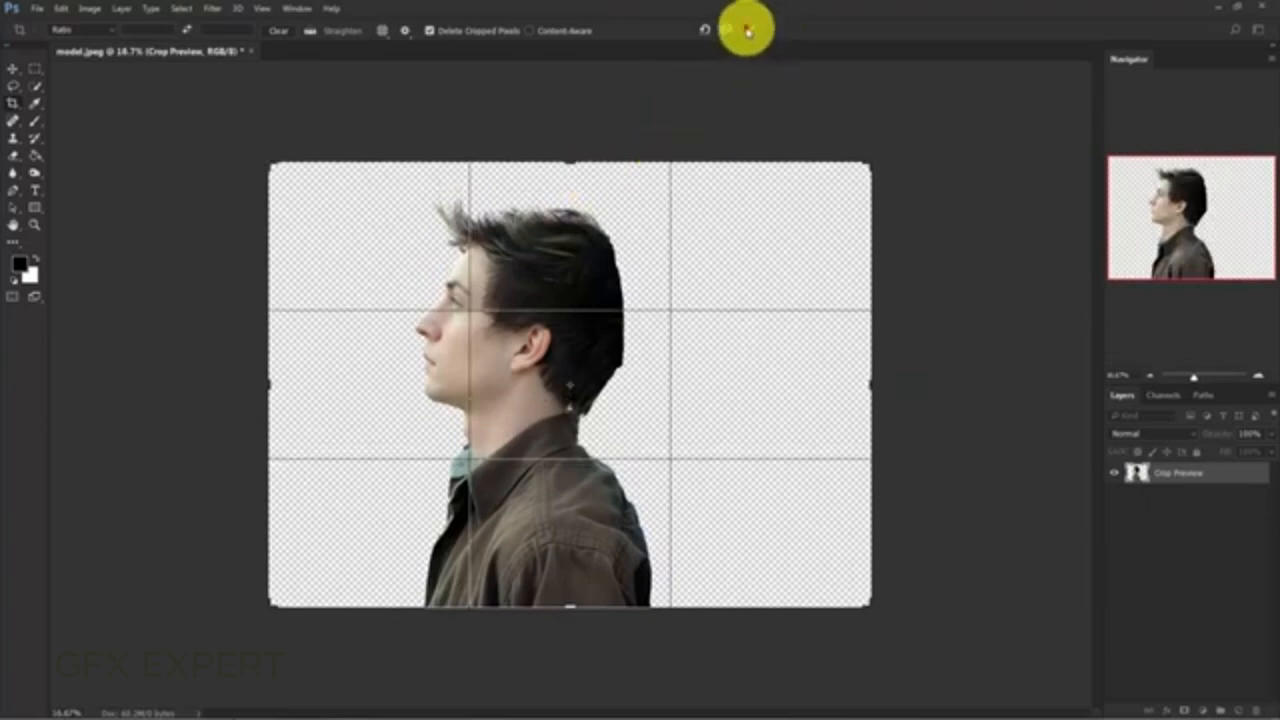
pyautogui.click(750, 30)
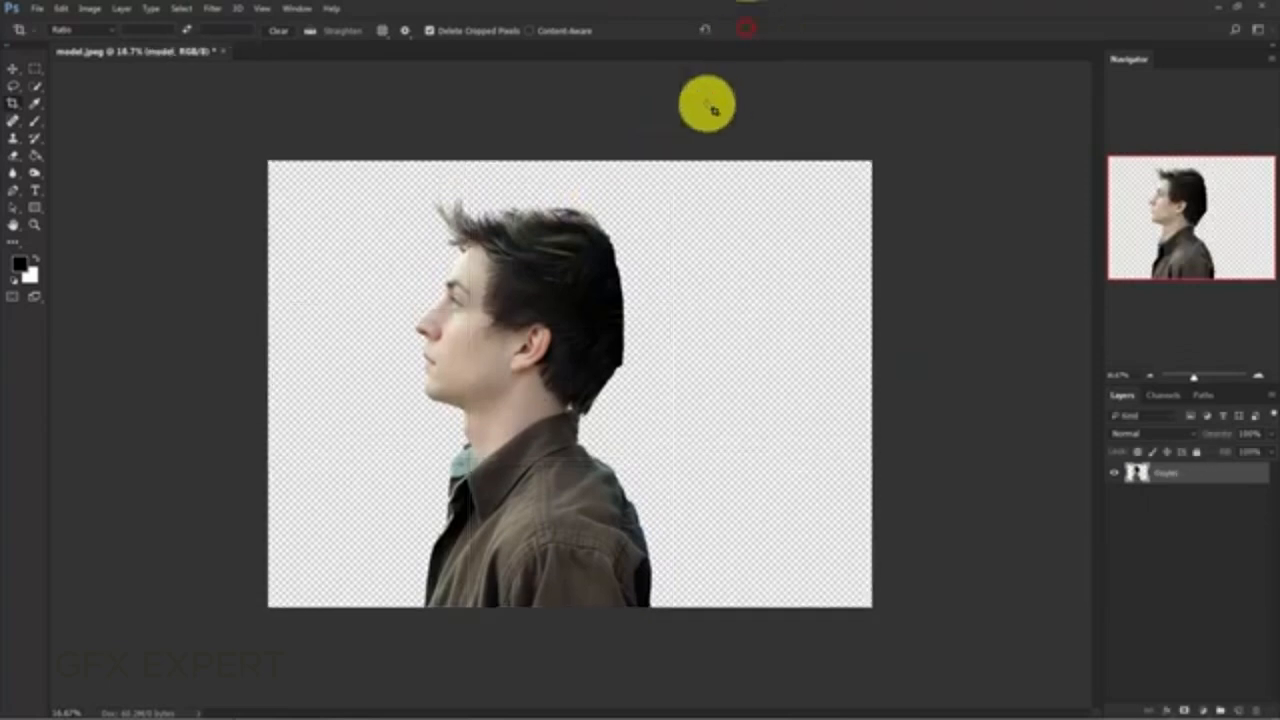
# - Add a Gradient fill layer using the "Black, White" preset
pyautogui.click(1181, 544)
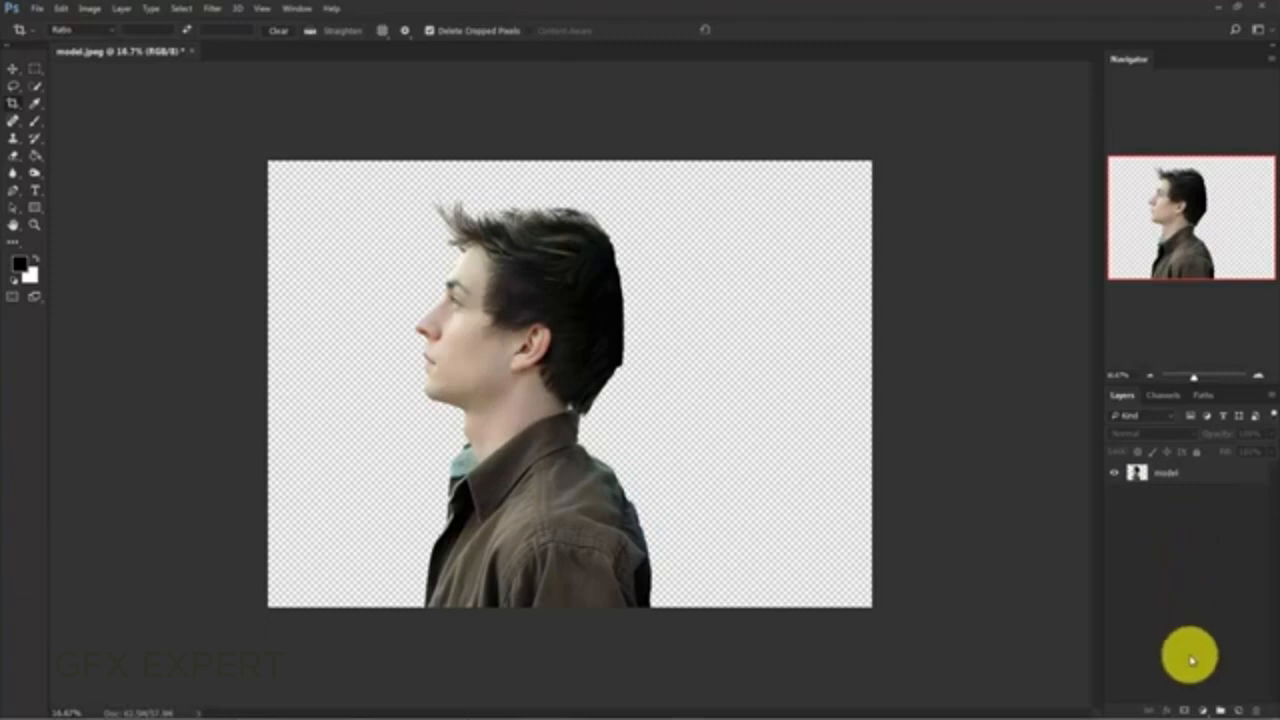
pyautogui.click(1204, 712)
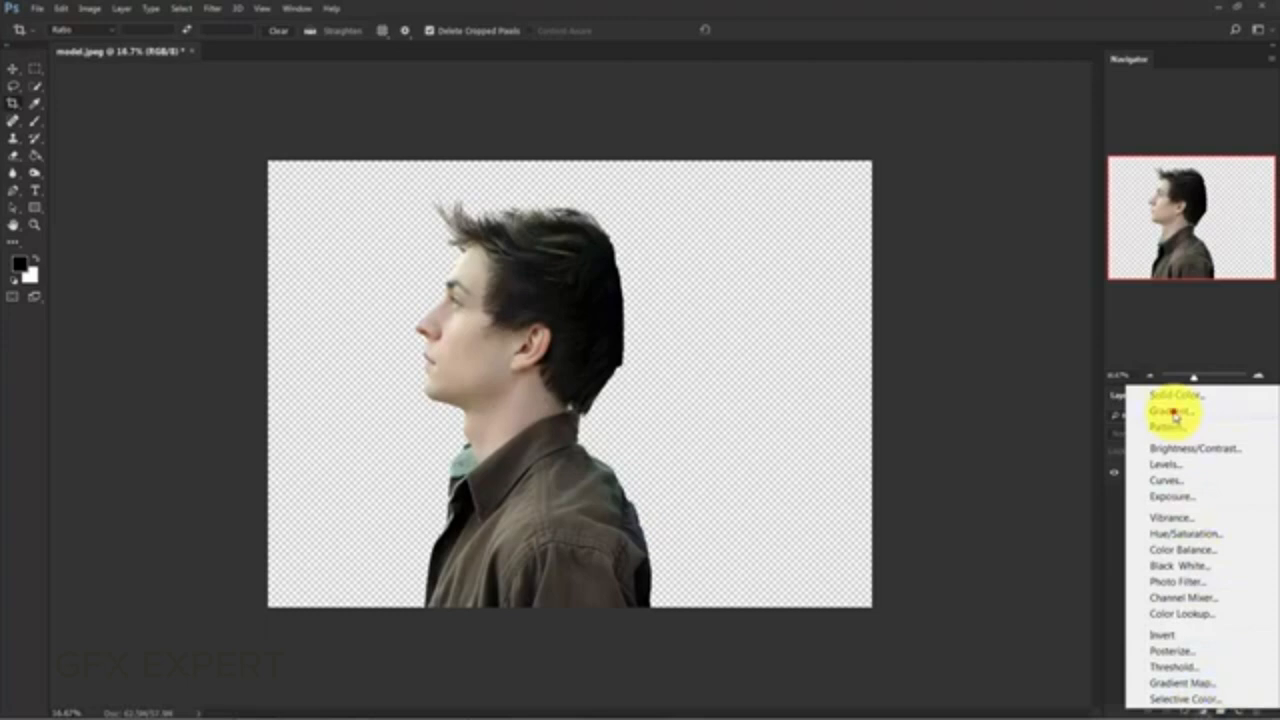
pyautogui.click(1175, 413)
pyautogui.moveTo(866, 158); pyautogui.dragTo(704, 190)
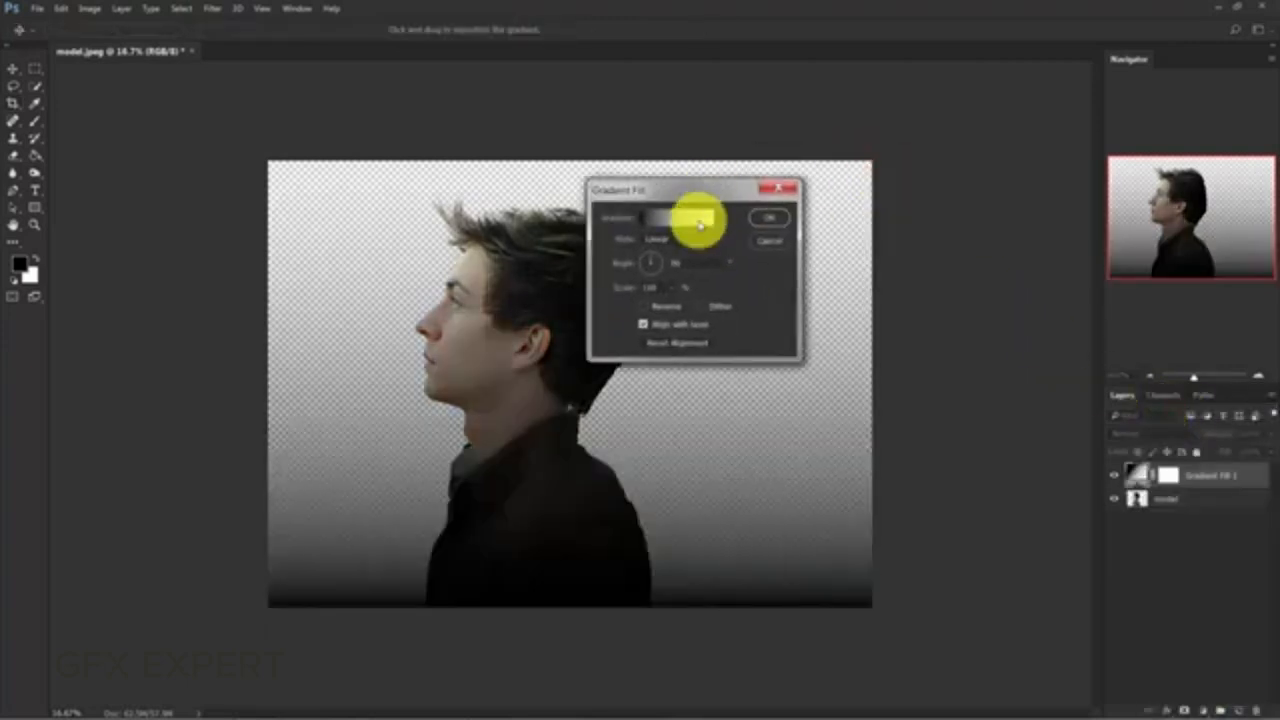
pyautogui.click(678, 214)
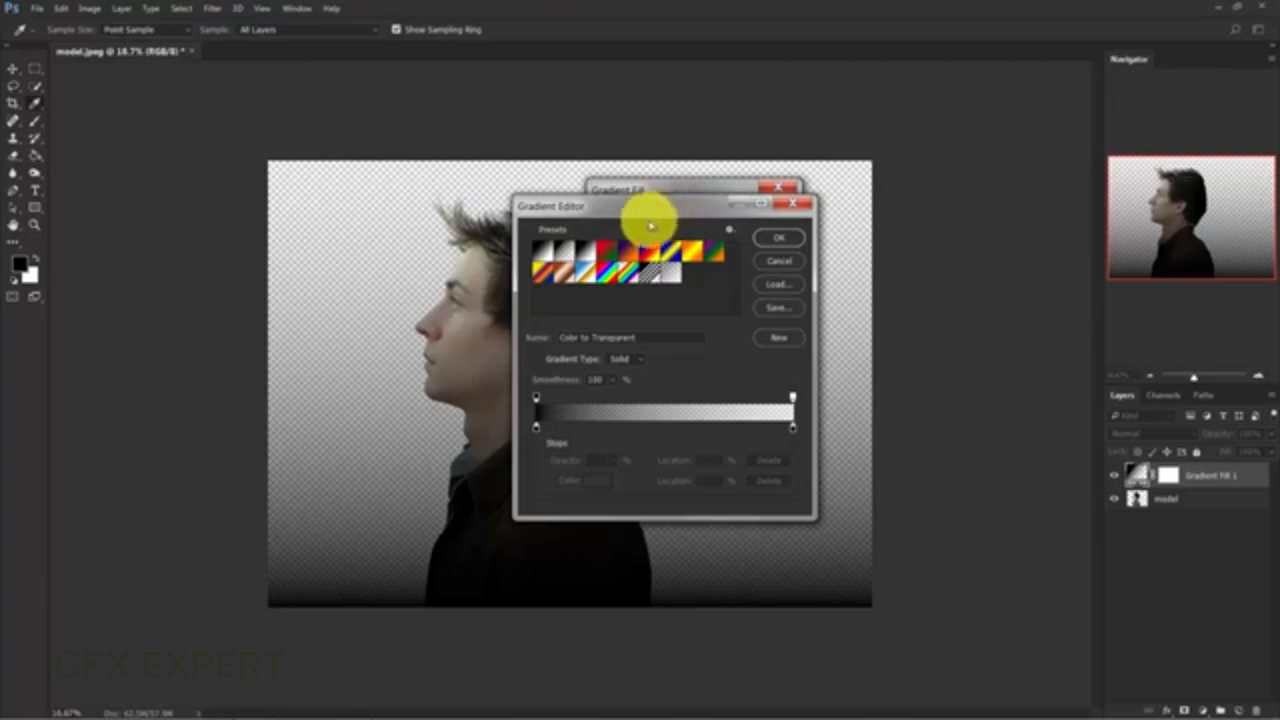
pyautogui.click(586, 255)
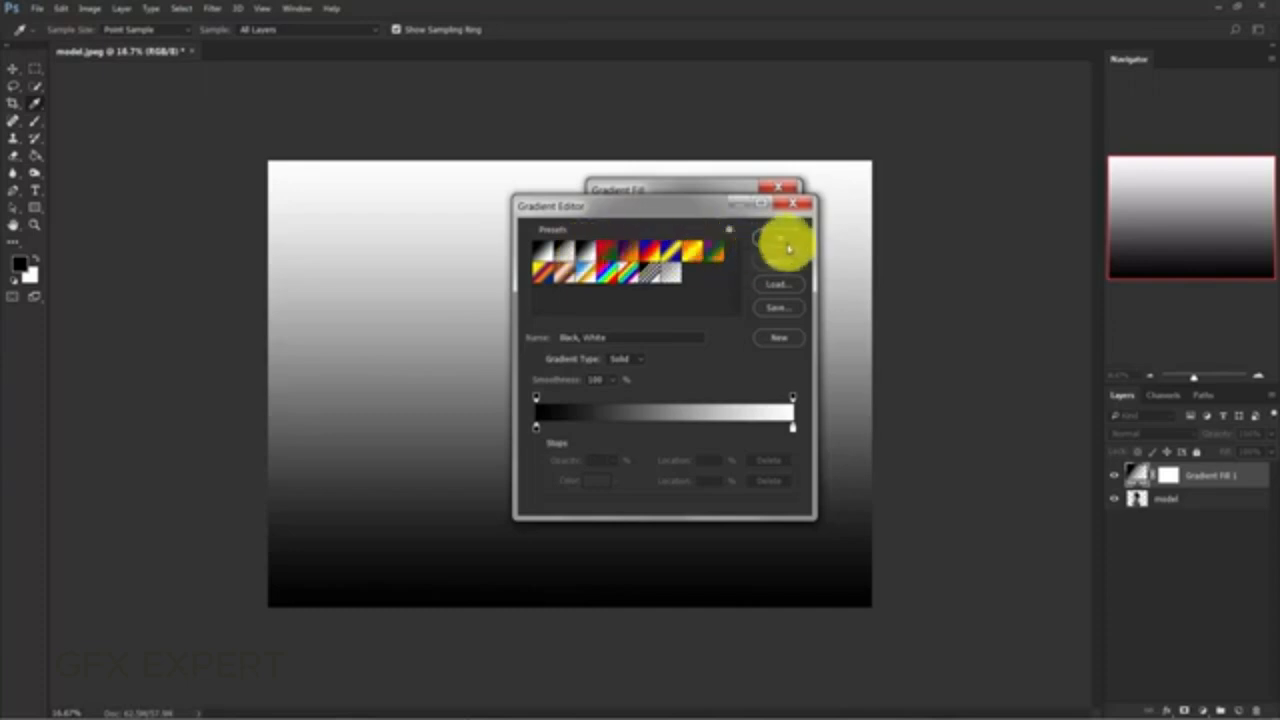
pyautogui.click(789, 241)
# - Set the gradient fill to Radial, reversed, at 243% scale, and shift its bright centre slightly below the middle of the canvas
pyautogui.click(670, 241)
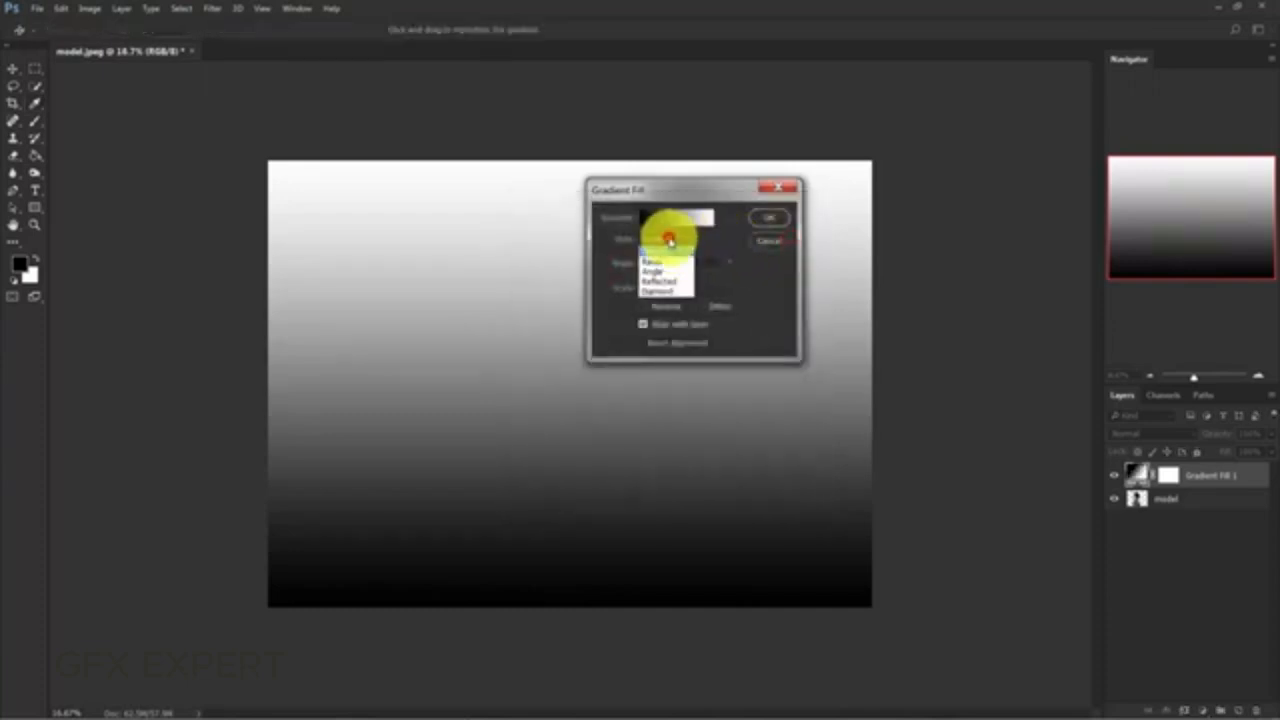
pyautogui.click(668, 264)
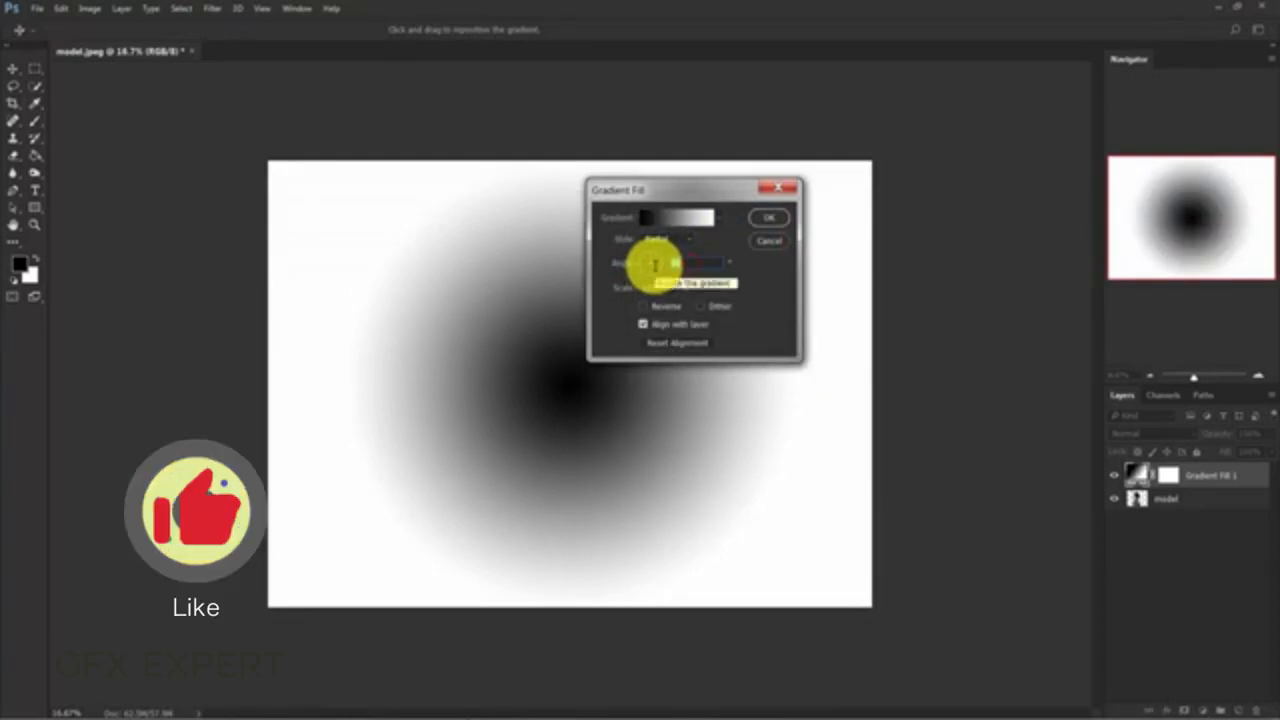
pyautogui.click(642, 306)
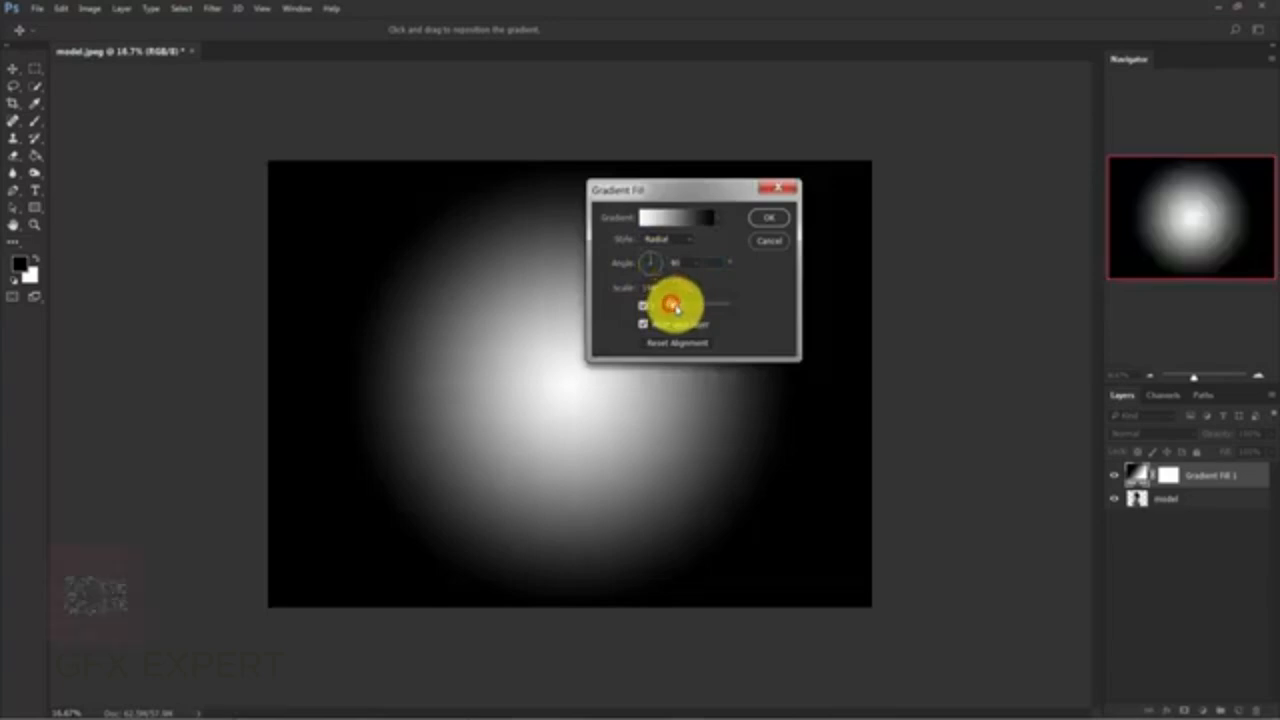
pyautogui.moveTo(675, 308); pyautogui.dragTo(679, 305)
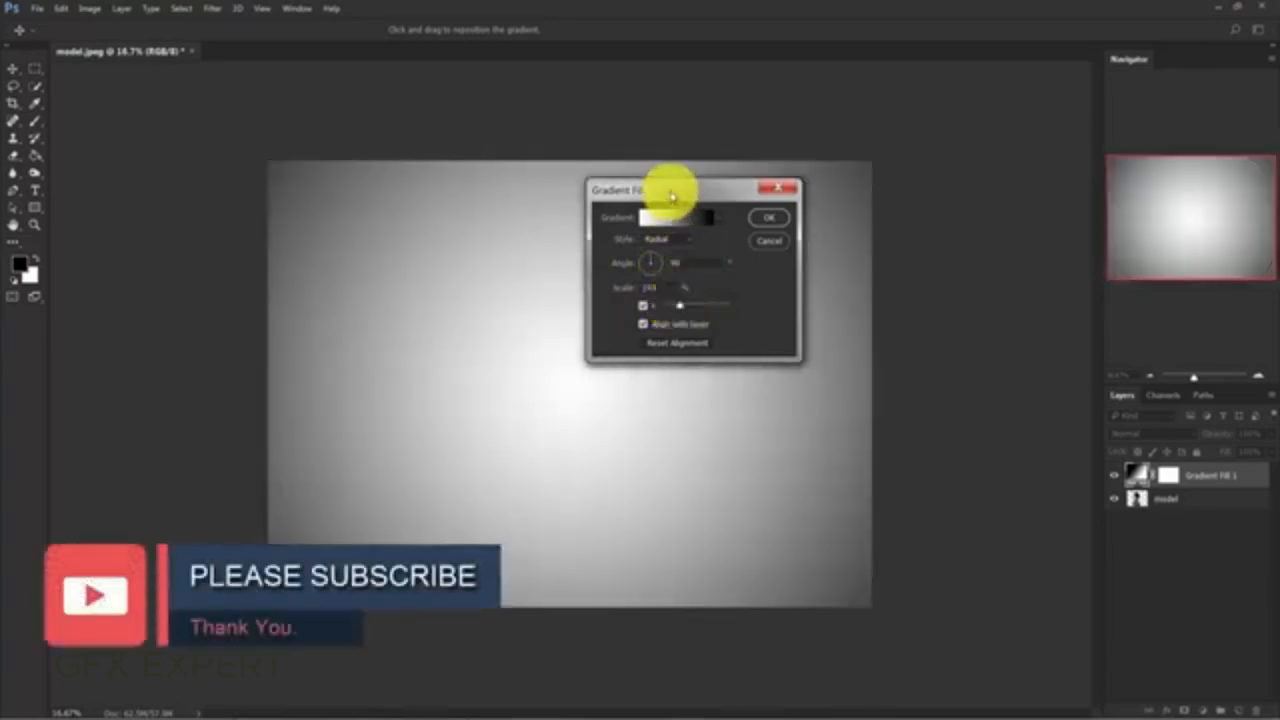
pyautogui.moveTo(672, 196); pyautogui.dragTo(795, 140)
pyautogui.moveTo(563, 367); pyautogui.dragTo(572, 427)
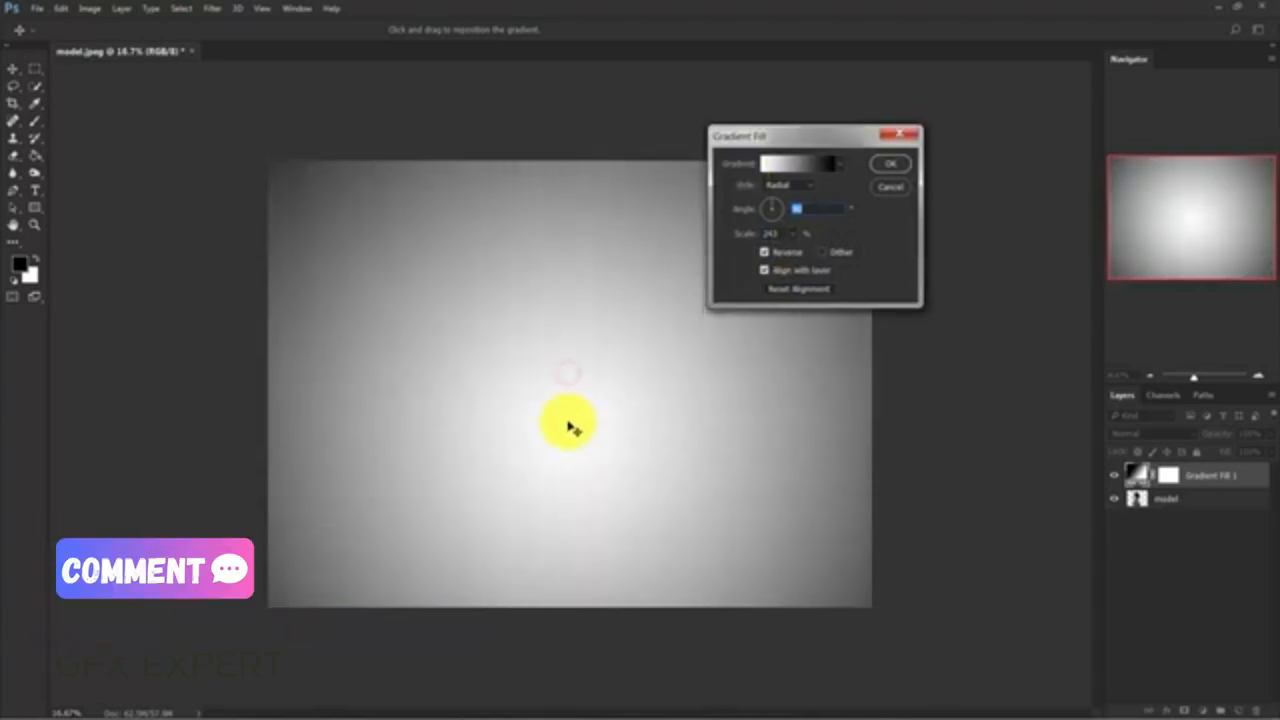
pyautogui.click(889, 164)
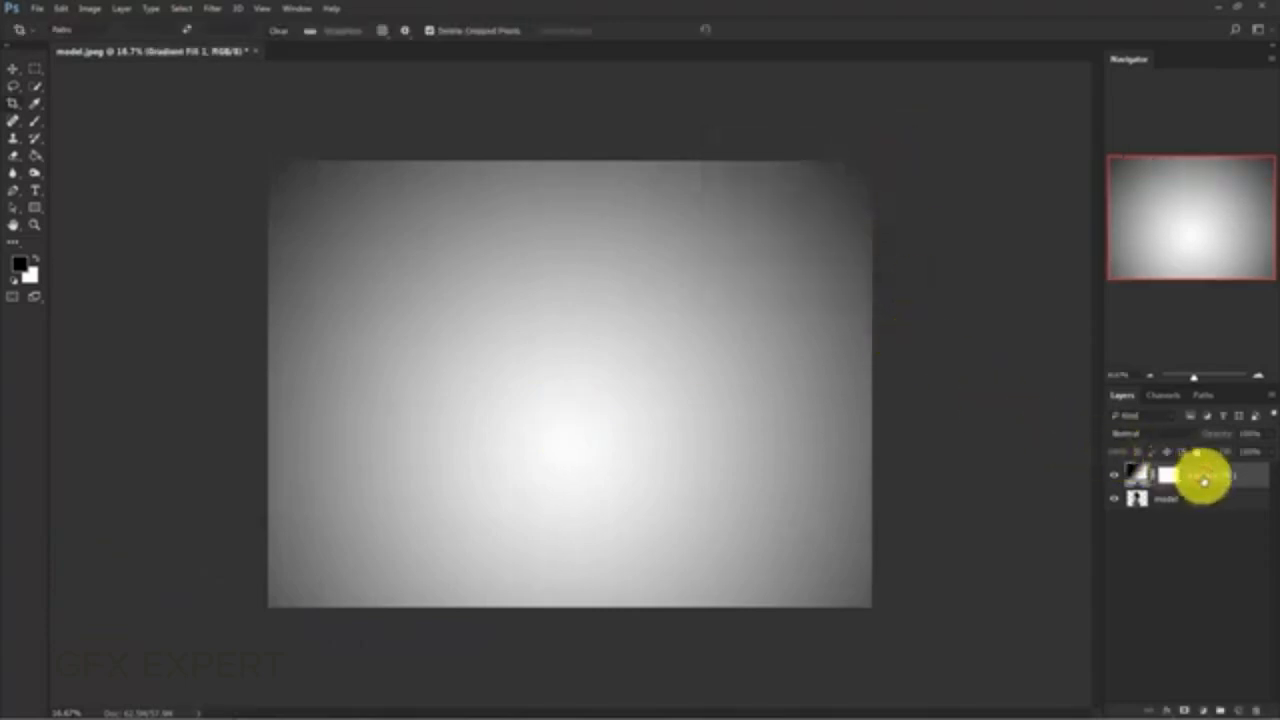
# - Place the gradient fill layer beneath the model layer and rename it "background"
pyautogui.moveTo(1204, 481); pyautogui.dragTo(1202, 529)
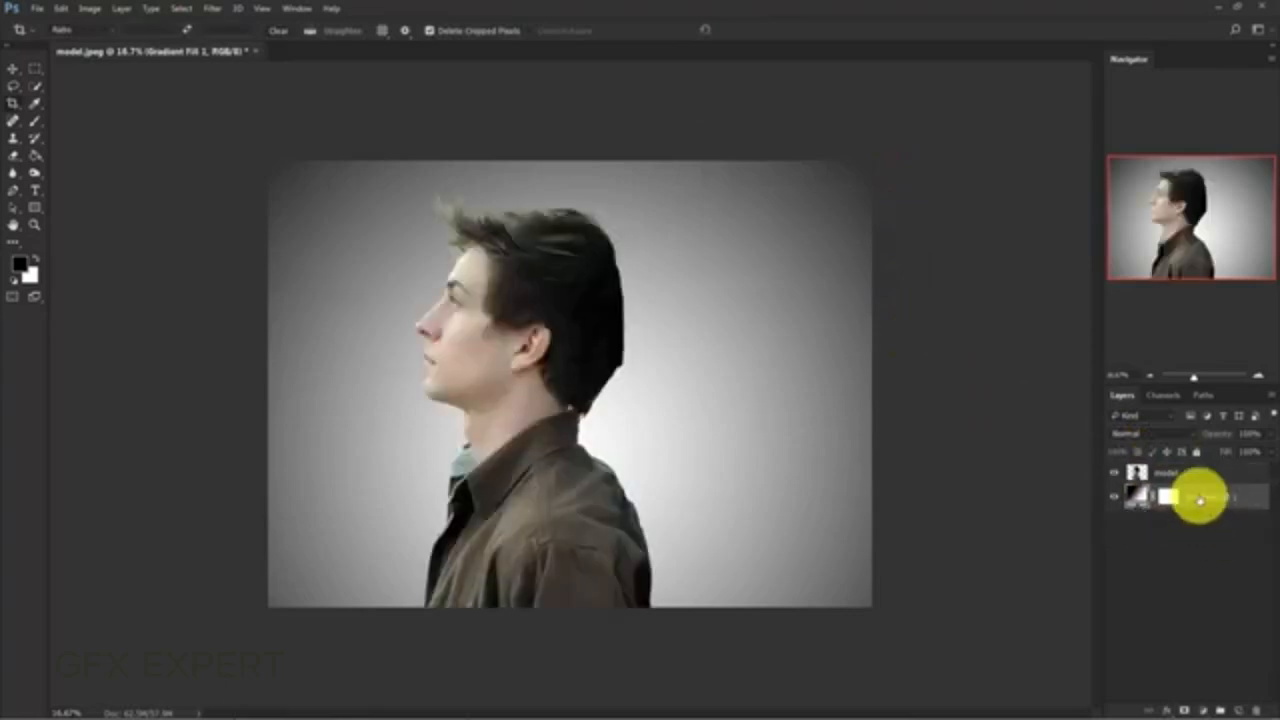
pyautogui.doubleClick(1202, 497)
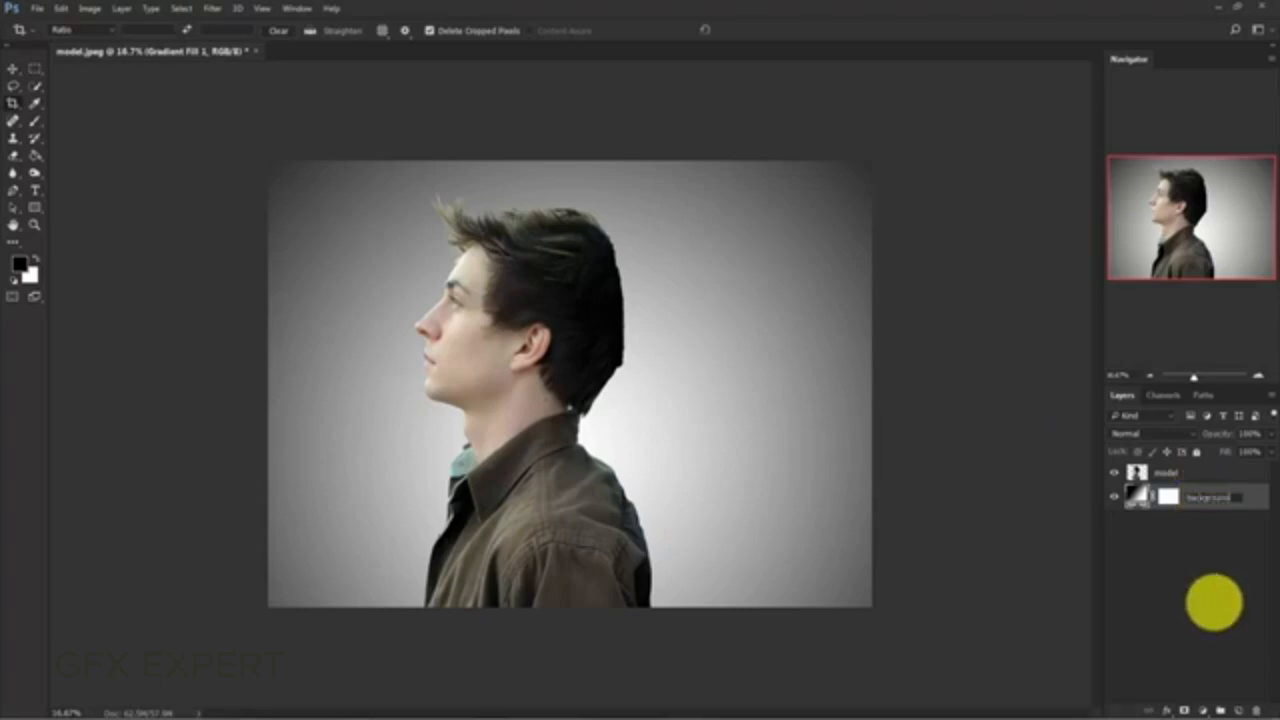
pyautogui.press('Return')
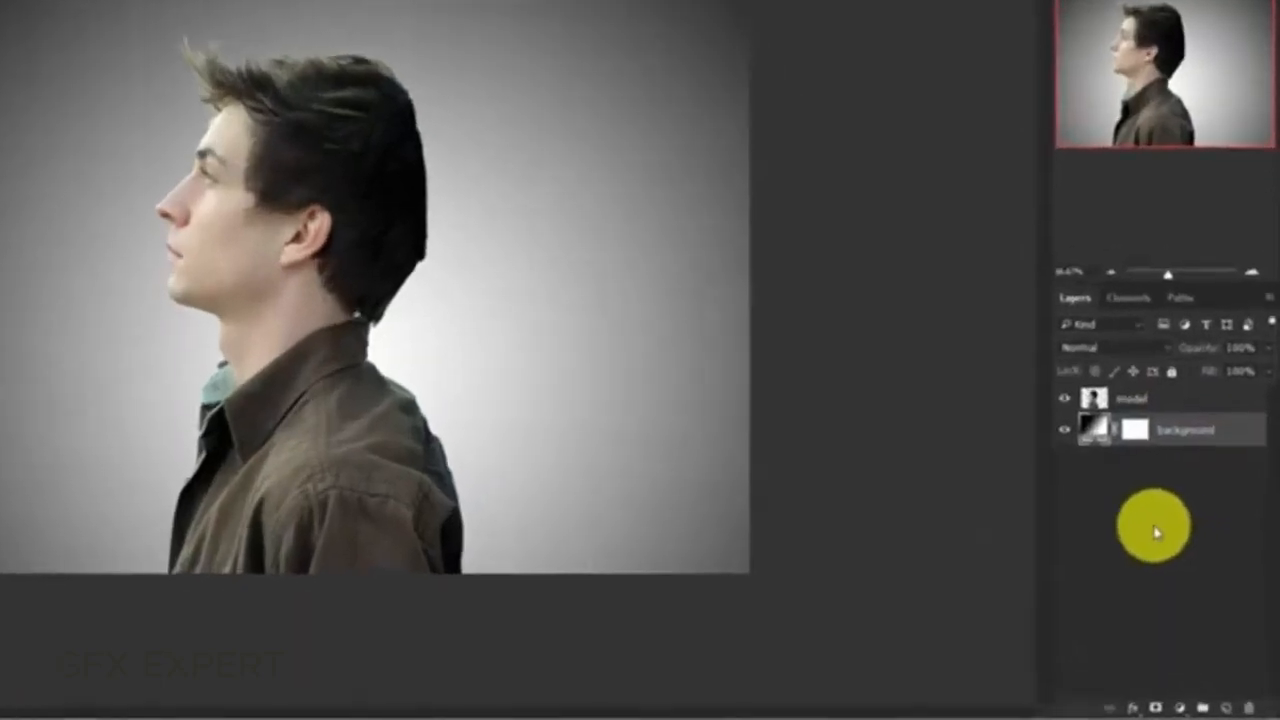
# - Duplicate the model layer, naming the upper copy "model" and the lower one "liquify"
pyautogui.click(1133, 405)
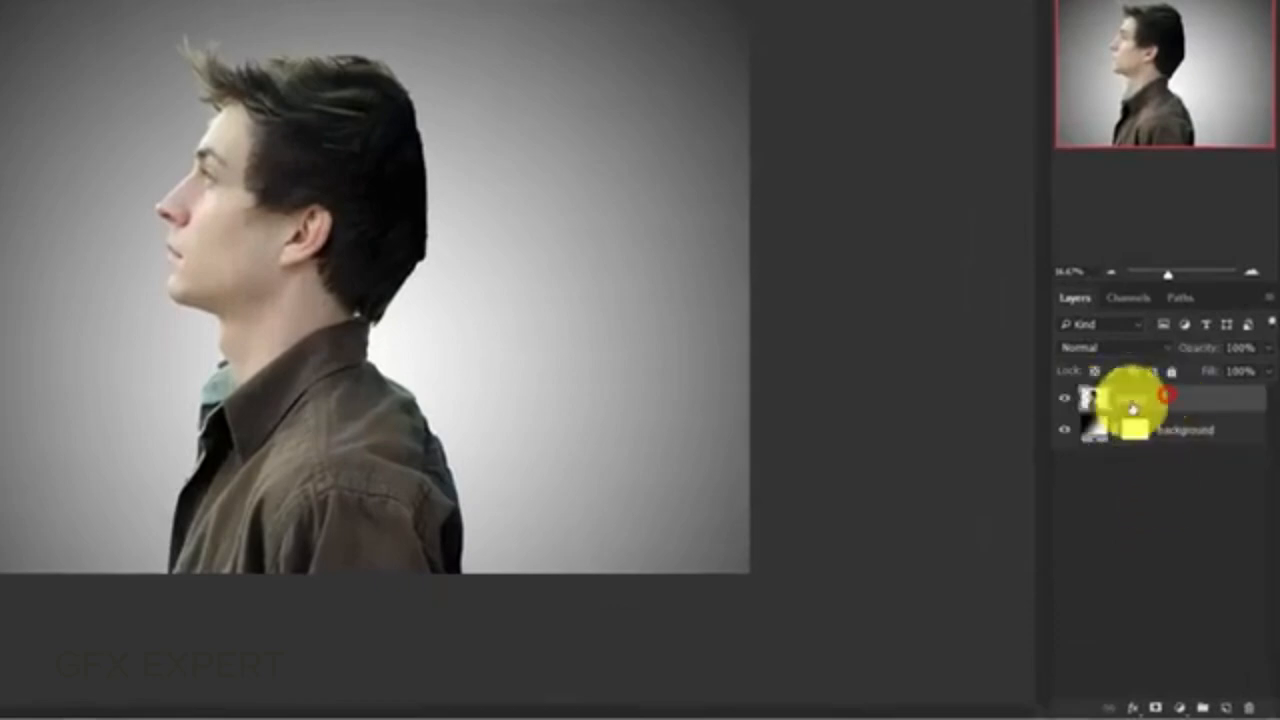
pyautogui.hotkey('ctrl', 'j')
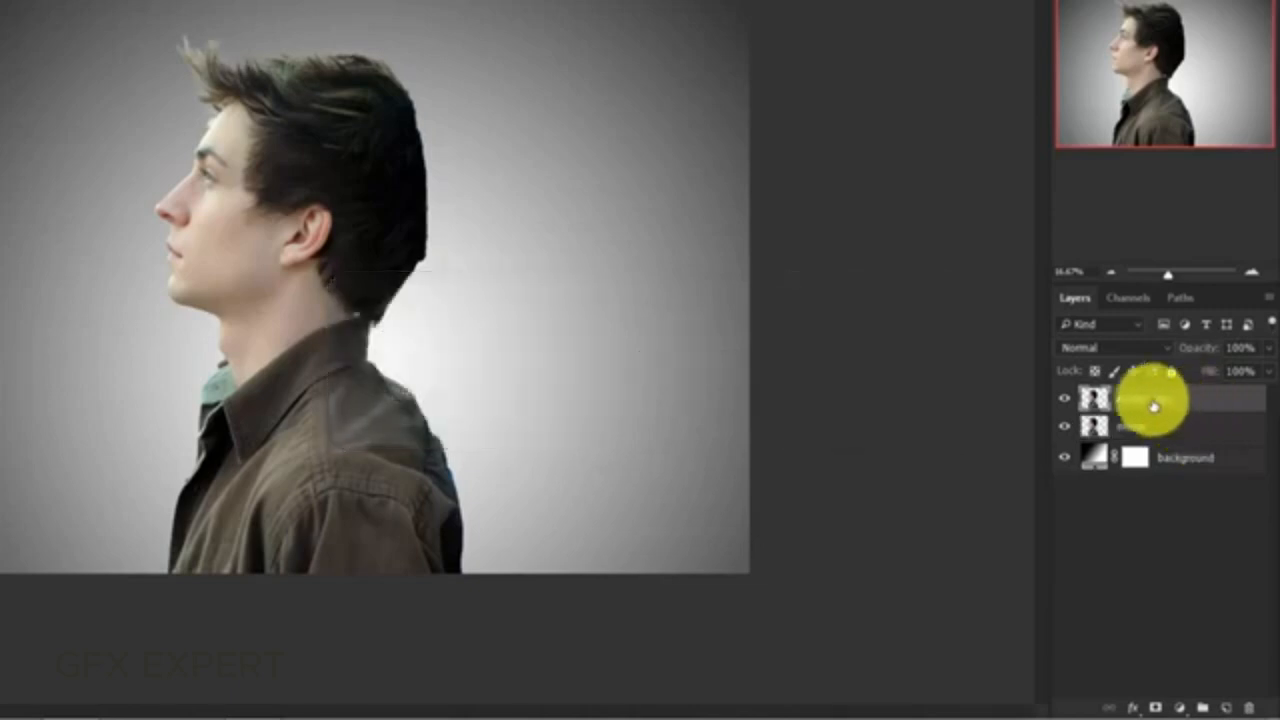
pyautogui.doubleClick(1152, 399)
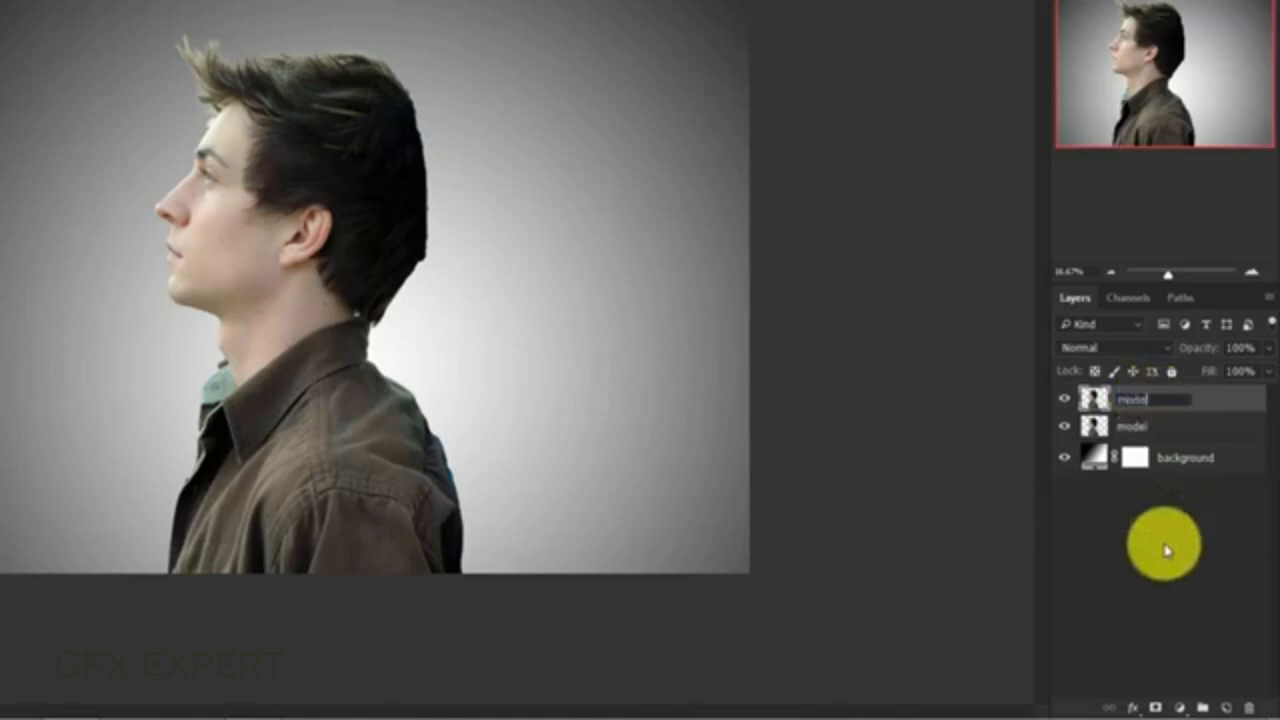
pyautogui.write('model')
pyautogui.doubleClick(1131, 426)
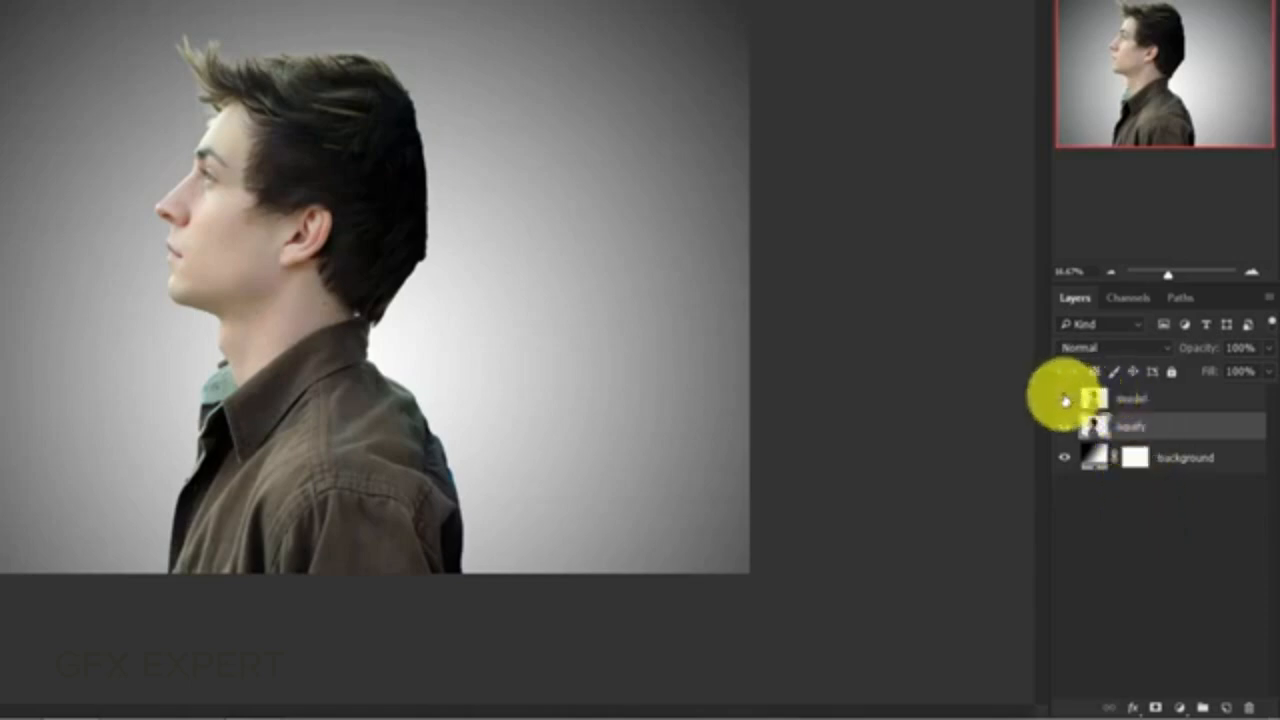
# - Hide the "model" layer and open the "liquify" layer in the Liquify filter
pyautogui.click(1063, 398)
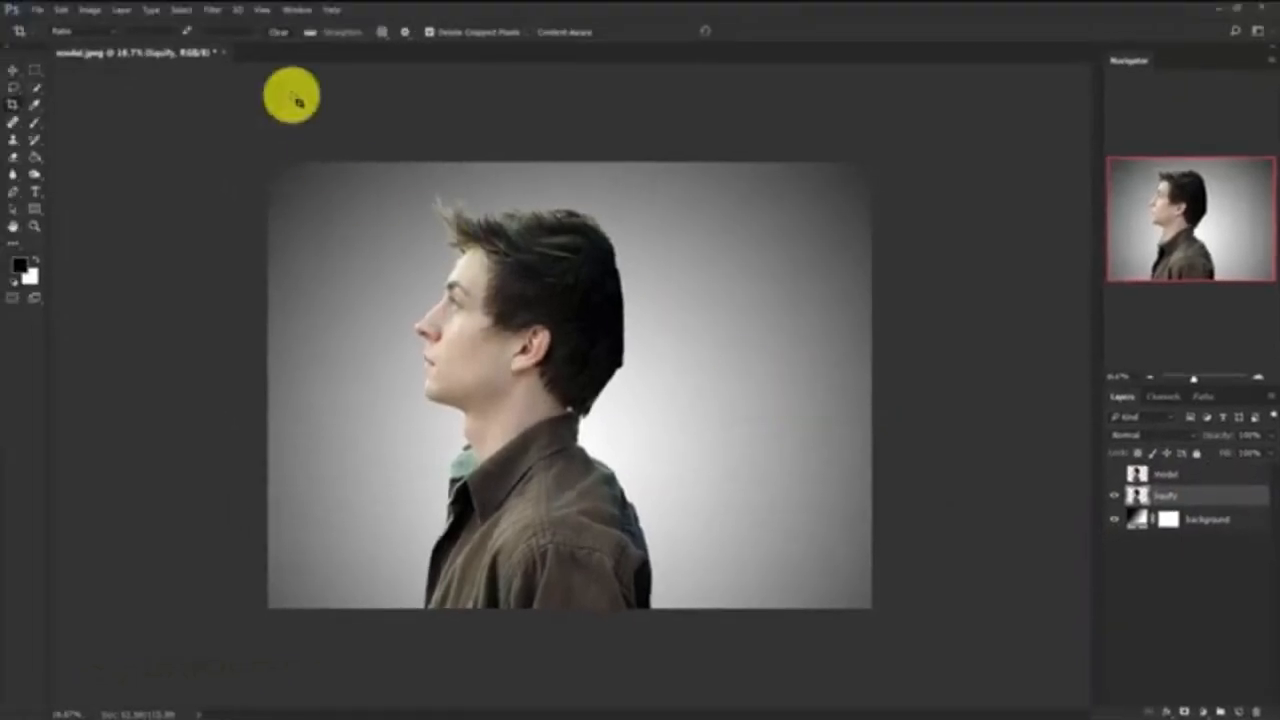
pyautogui.click(214, 9)
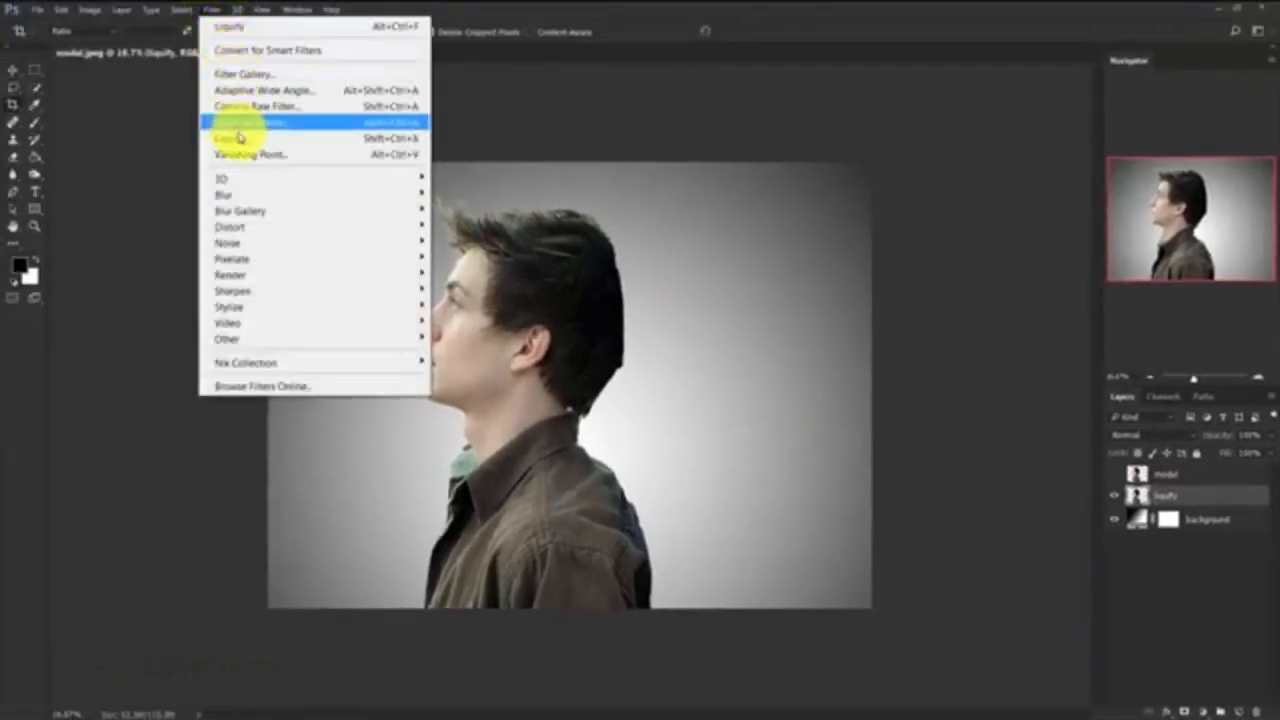
pyautogui.click(238, 137)
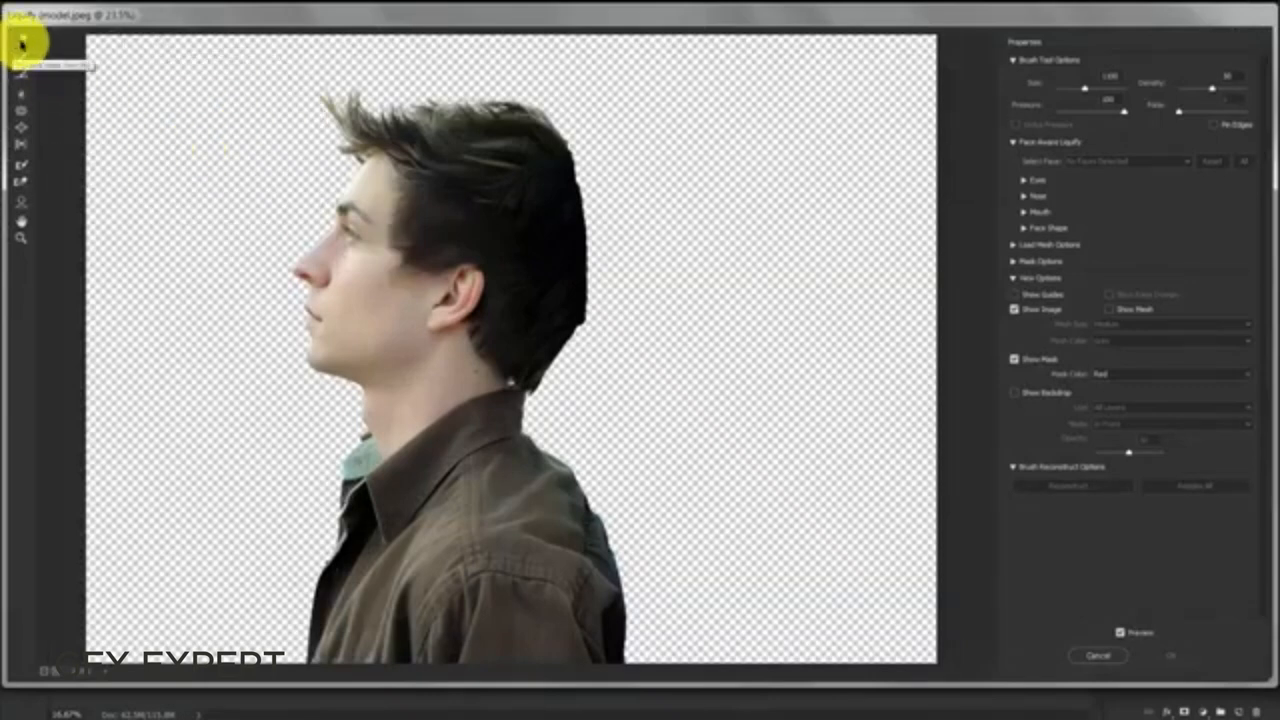
# - With the Forward Warp tool, smear the back of the shirt, shoulder and collar out to the canvas's right edge
pyautogui.click(22, 44)
pyautogui.moveTo(543, 600); pyautogui.dragTo(850, 630)
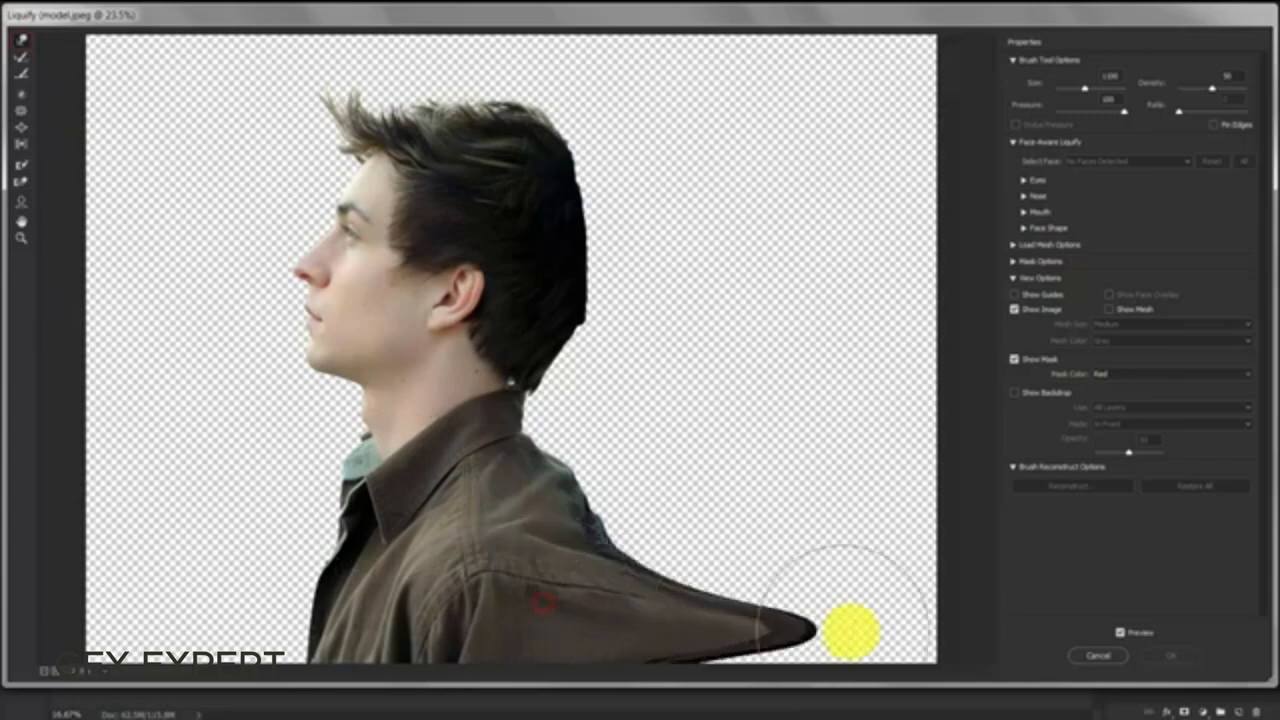
pyautogui.moveTo(601, 632); pyautogui.dragTo(965, 657)
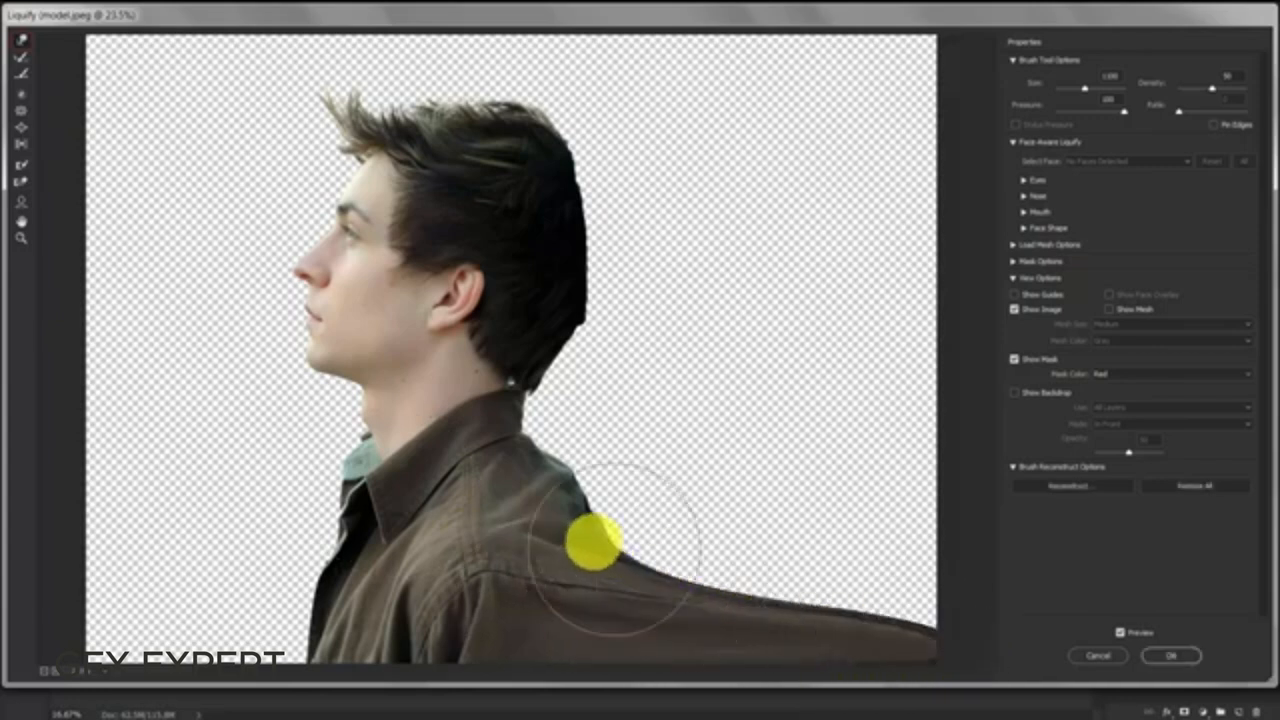
pyautogui.moveTo(591, 537)
pyautogui.mouseDown()
pyautogui.moveTo(739, 506)
pyautogui.moveTo(829, 504)
pyautogui.moveTo(846, 554)
pyautogui.moveTo(818, 564)
pyautogui.moveTo(871, 600)
pyautogui.mouseUp()
pyautogui.moveTo(560, 466); pyautogui.dragTo(835, 460)
pyautogui.moveTo(695, 475); pyautogui.dragTo(823, 478)
pyautogui.moveTo(555, 377); pyautogui.dragTo(712, 368)
pyautogui.moveTo(586, 394)
pyautogui.mouseDown()
pyautogui.moveTo(643, 400)
pyautogui.moveTo(908, 350)
pyautogui.mouseUp()
pyautogui.moveTo(598, 403); pyautogui.dragTo(925, 375)
pyautogui.moveTo(594, 423); pyautogui.dragTo(920, 385)
# - Warp the hair from the back and top of the head outward and upward, filling the upper right of the canvas
pyautogui.moveTo(603, 262)
pyautogui.mouseDown()
pyautogui.moveTo(705, 255)
pyautogui.moveTo(824, 272)
pyautogui.mouseUp()
pyautogui.moveTo(697, 292); pyautogui.dragTo(940, 284)
pyautogui.moveTo(889, 288); pyautogui.dragTo(1106, 234)
pyautogui.moveTo(517, 131); pyautogui.dragTo(620, 90)
pyautogui.moveTo(589, 167)
pyautogui.mouseDown()
pyautogui.moveTo(818, 110)
pyautogui.moveTo(928, 104)
pyautogui.mouseUp()
pyautogui.moveTo(634, 166); pyautogui.dragTo(860, 125)
pyautogui.moveTo(657, 197); pyautogui.dragTo(940, 125)
pyautogui.moveTo(631, 94); pyautogui.dragTo(785, 42)
pyautogui.moveTo(399, 97)
pyautogui.mouseDown()
pyautogui.moveTo(448, 35)
pyautogui.moveTo(630, 22)
pyautogui.mouseUp()
pyautogui.moveTo(524, 105); pyautogui.dragTo(755, 3)
pyautogui.moveTo(790, 111); pyautogui.dragTo(910, 55)
pyautogui.moveTo(753, 66); pyautogui.dragTo(975, 2)
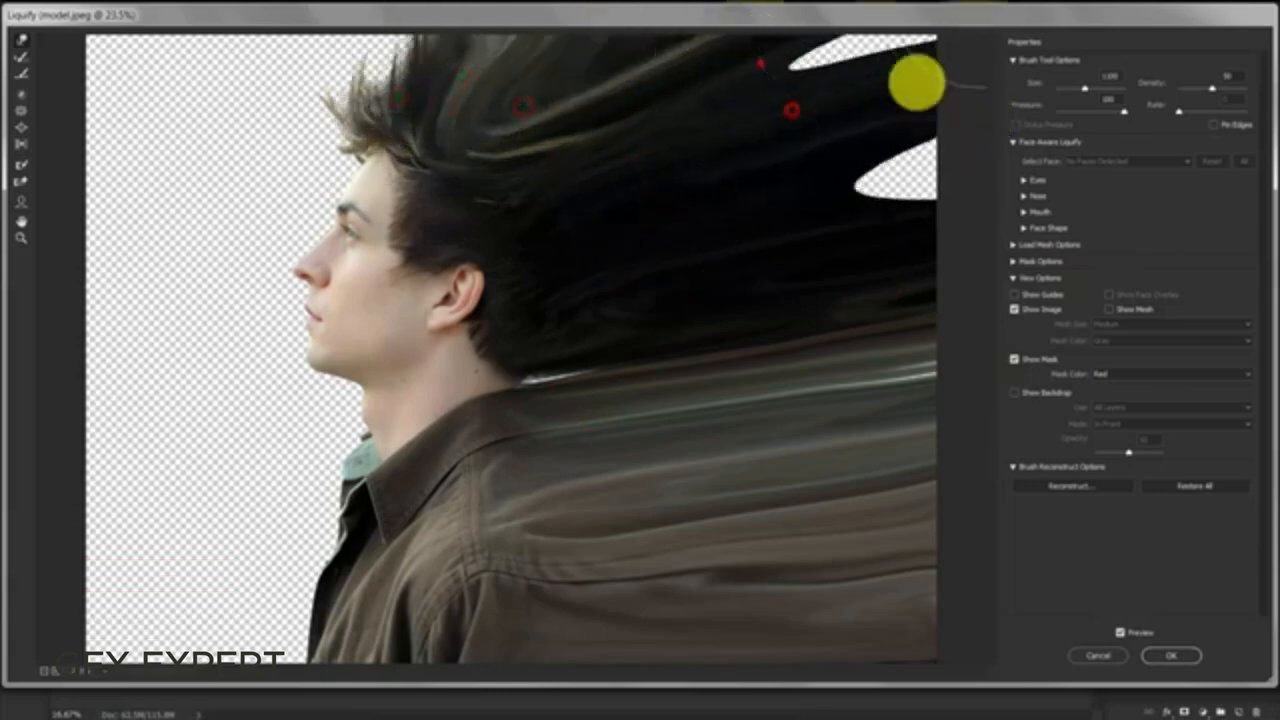
pyautogui.moveTo(880, 95); pyautogui.dragTo(1004, 15)
pyautogui.moveTo(888, 168); pyautogui.dragTo(1052, 124)
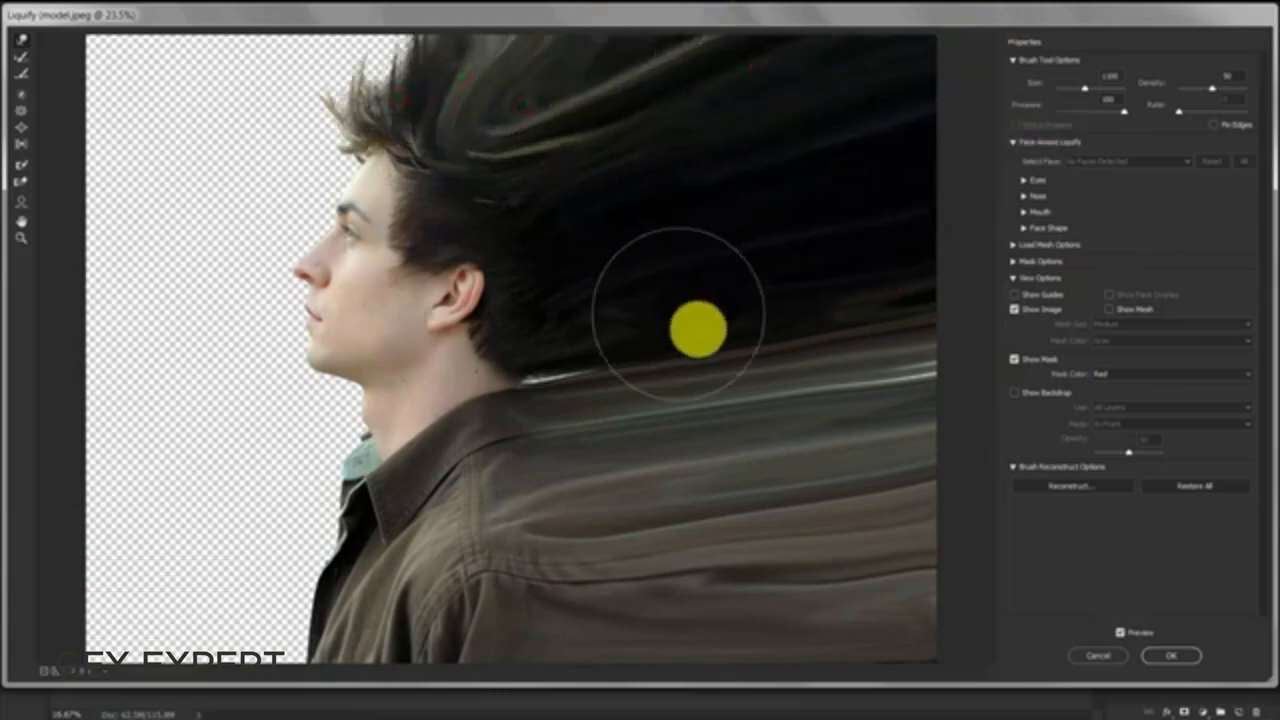
# - Smooth the lower hair and collar streaks, pull the front hair upward, and apply the Liquify filter
pyautogui.moveTo(711, 329); pyautogui.dragTo(978, 308)
pyautogui.moveTo(812, 400); pyautogui.dragTo(931, 369)
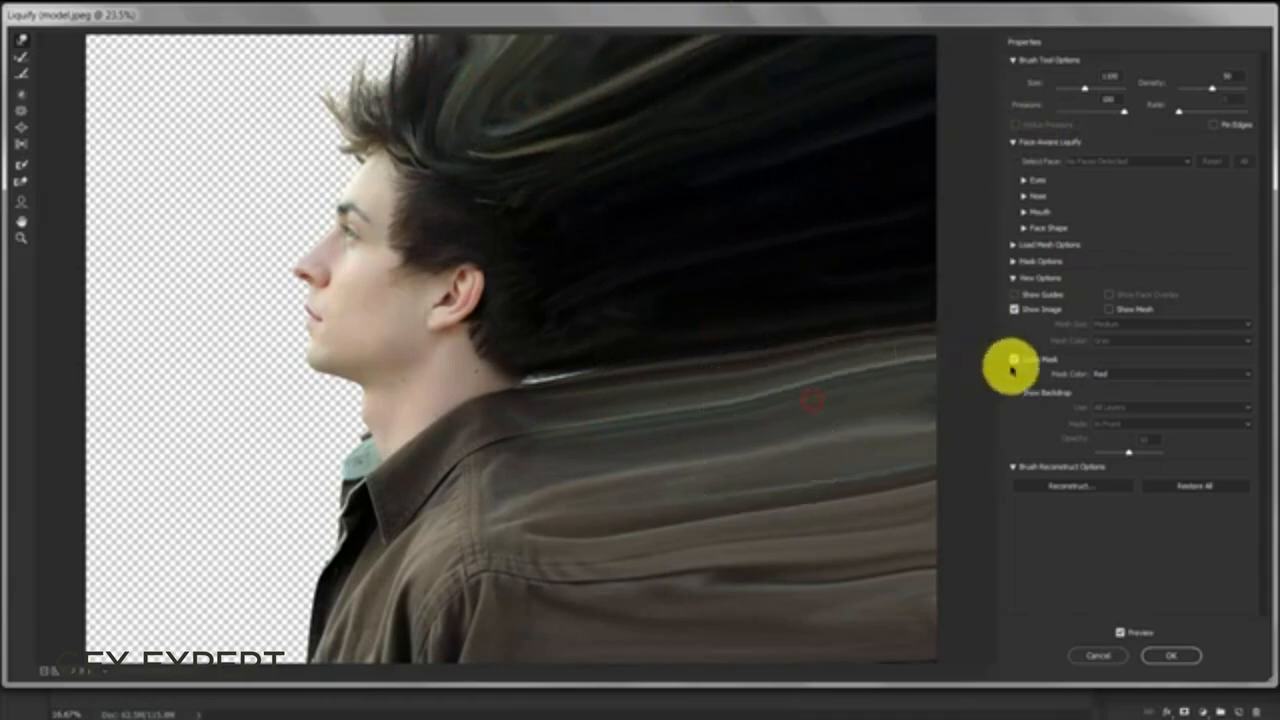
pyautogui.moveTo(439, 105)
pyautogui.mouseDown()
pyautogui.moveTo(346, 37)
pyautogui.moveTo(363, 60)
pyautogui.moveTo(357, 14)
pyautogui.mouseUp()
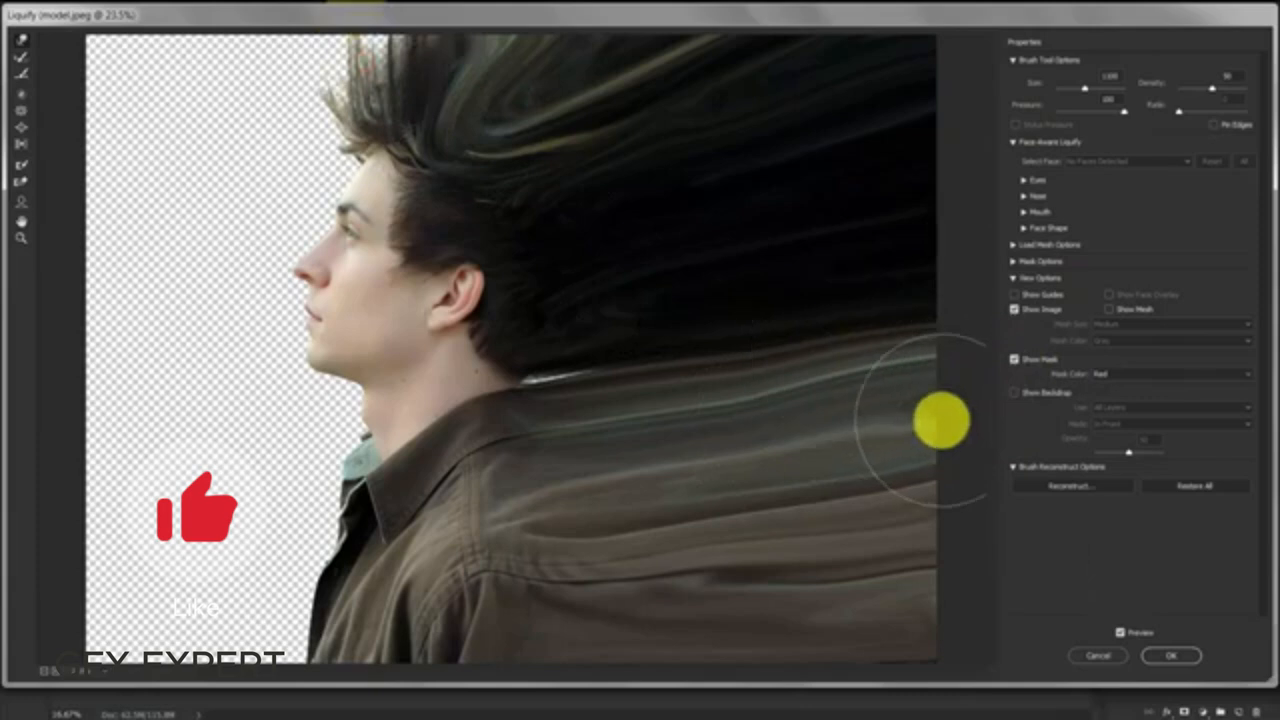
pyautogui.click(1177, 655)
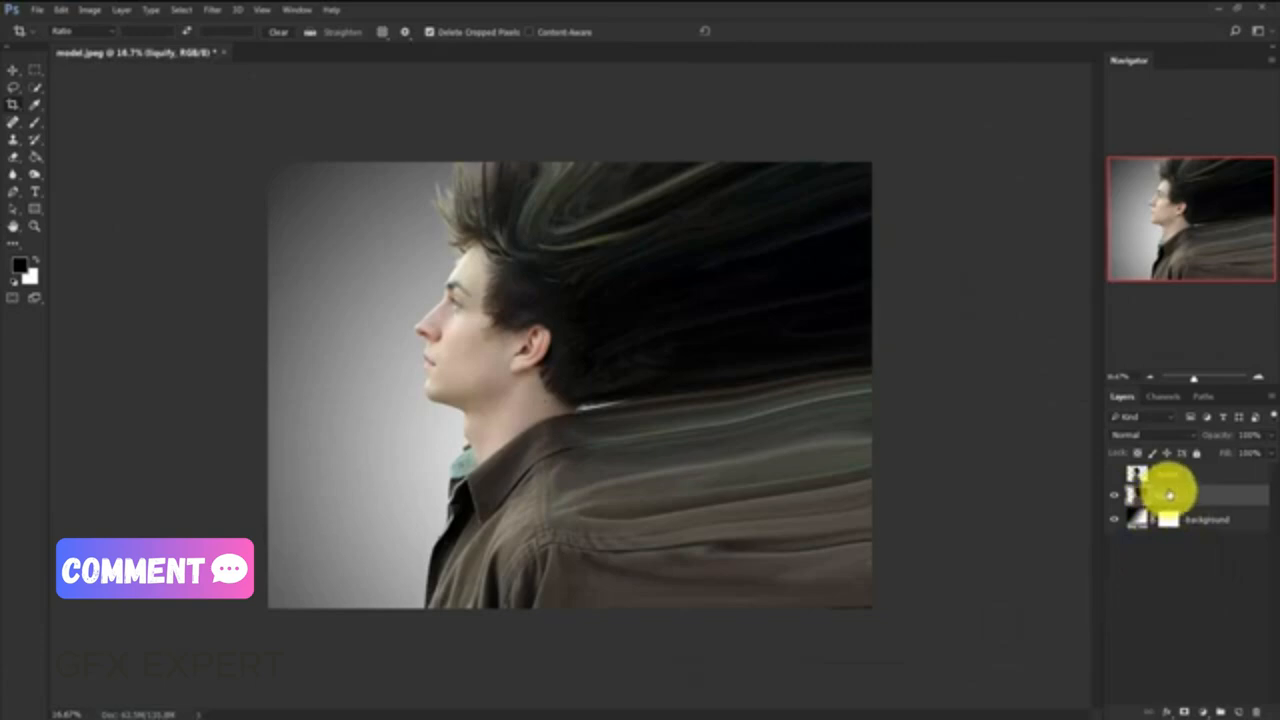
# - Add a black mask to the "liquify" layer, and show the "model" layer with a white layer mask
pyautogui.press('alt')
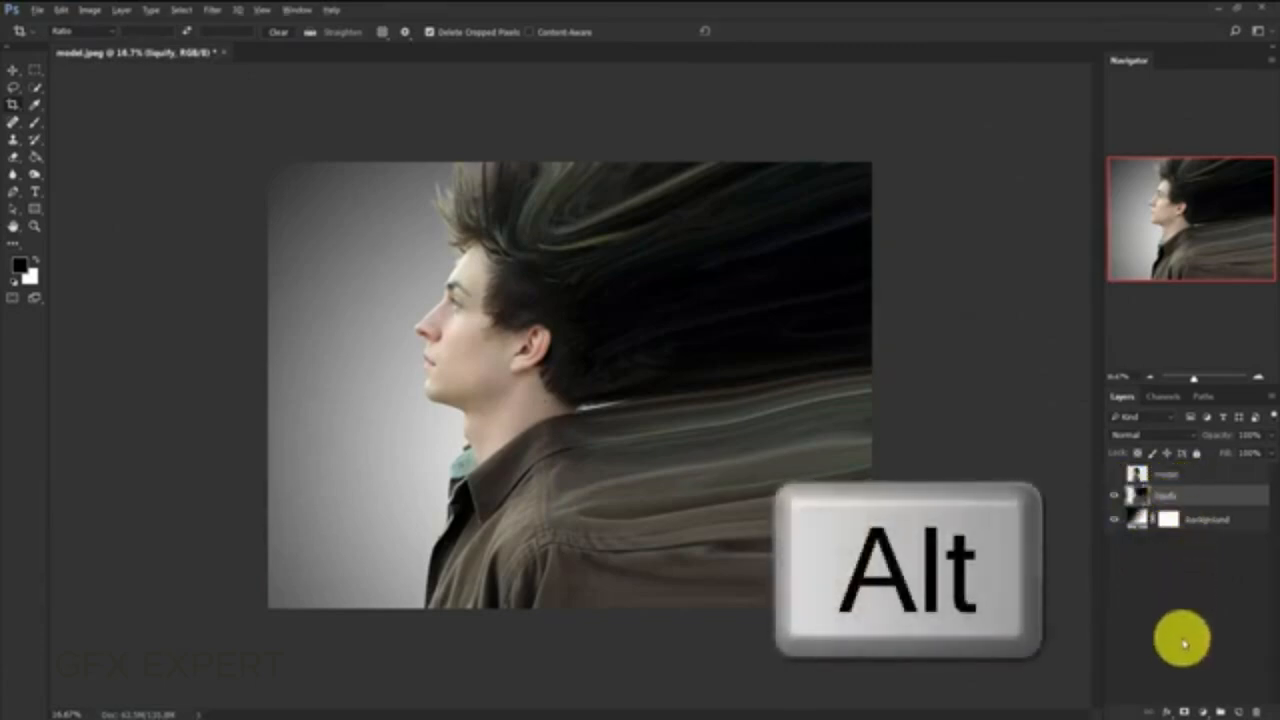
pyautogui.keyDown('alt'); pyautogui.click(1183, 709); pyautogui.keyUp('alt')
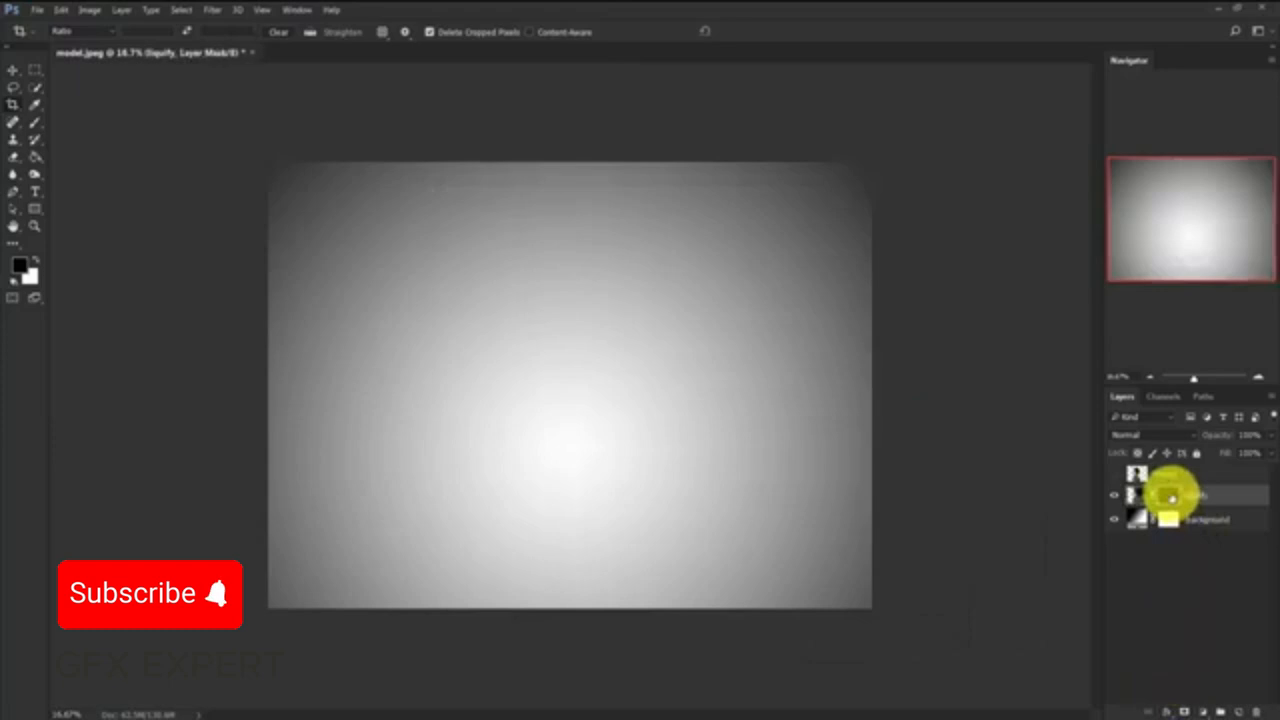
pyautogui.click(1114, 477)
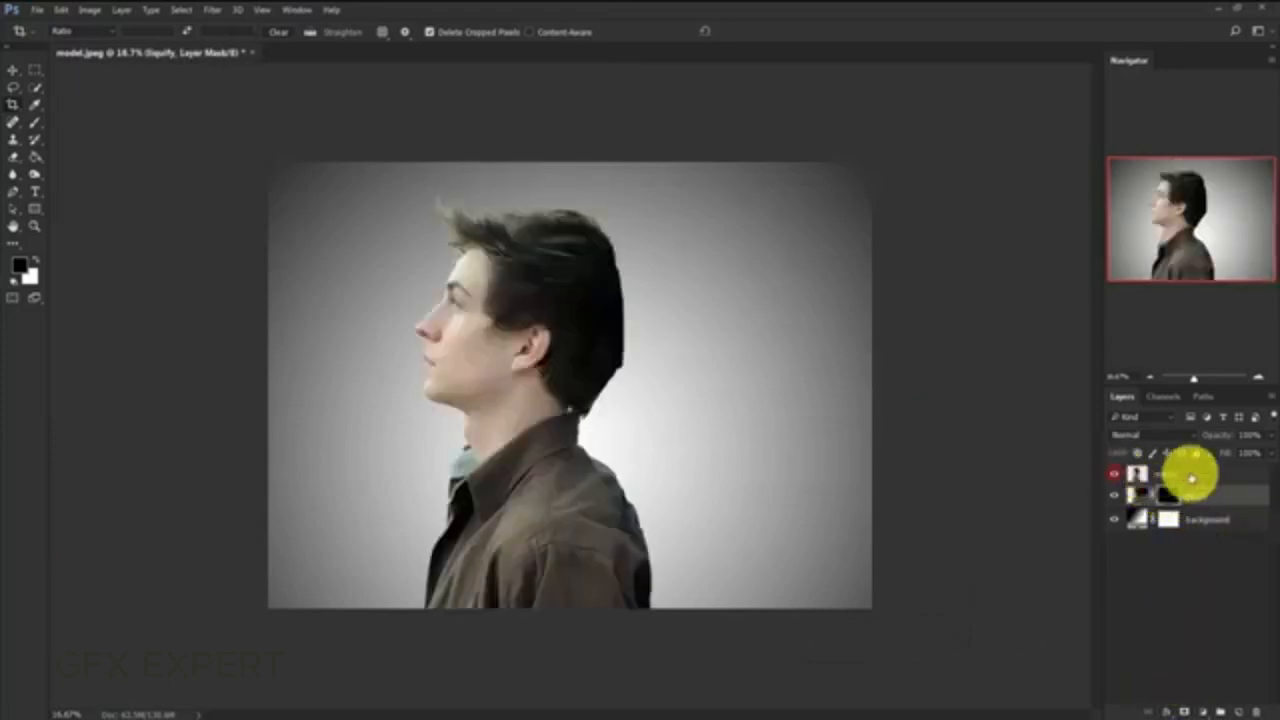
pyautogui.click(1160, 473)
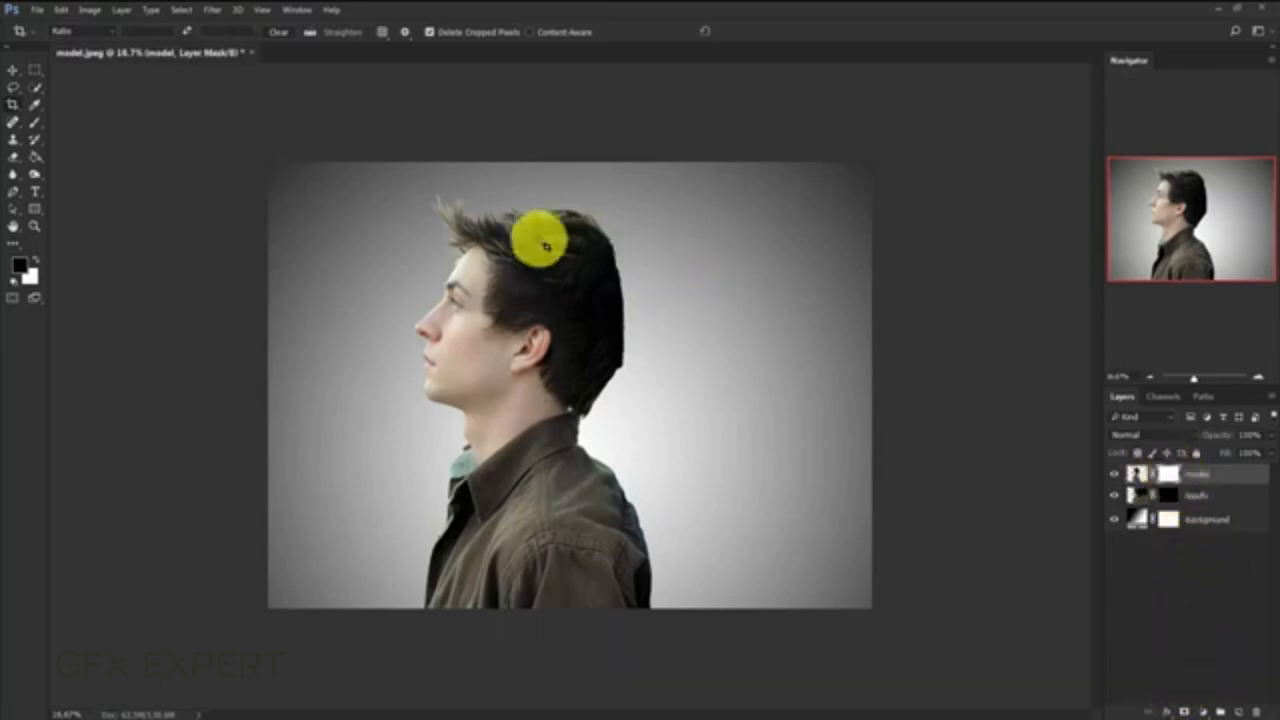
# - Load the brush set "brush.abr" for the Brush tool
pyautogui.click(38, 122)
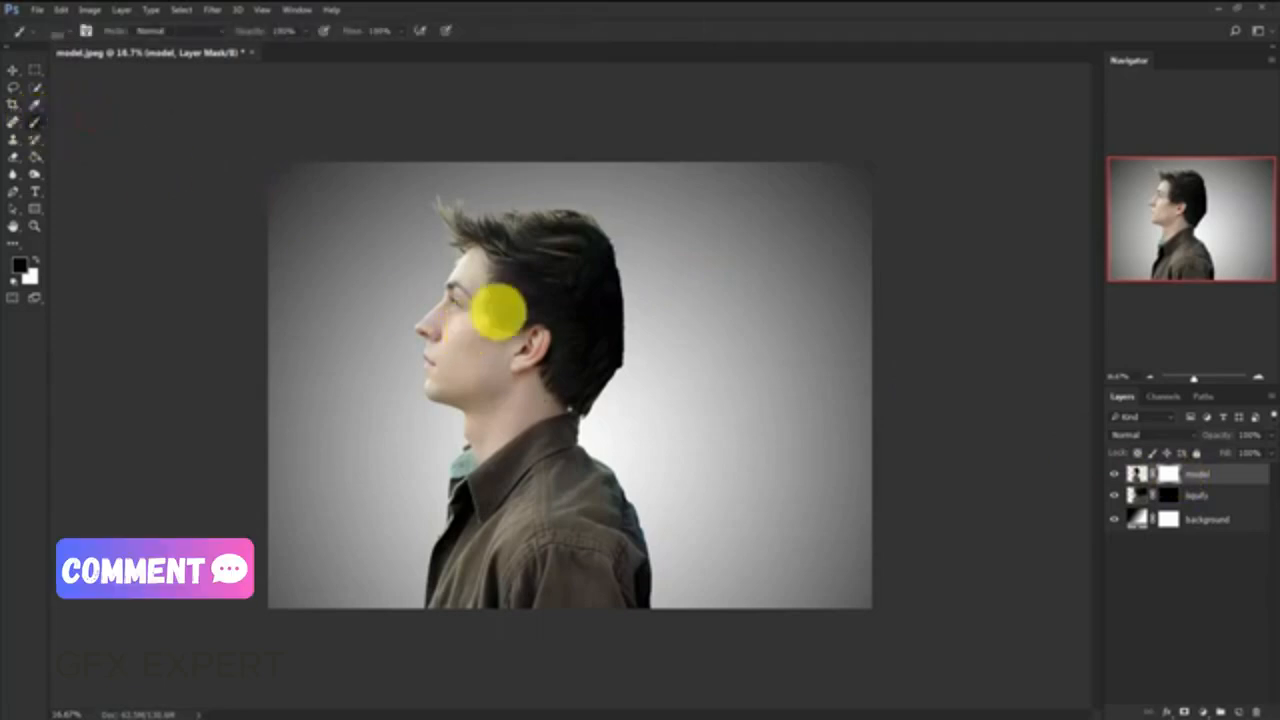
pyautogui.rightClick(498, 312)
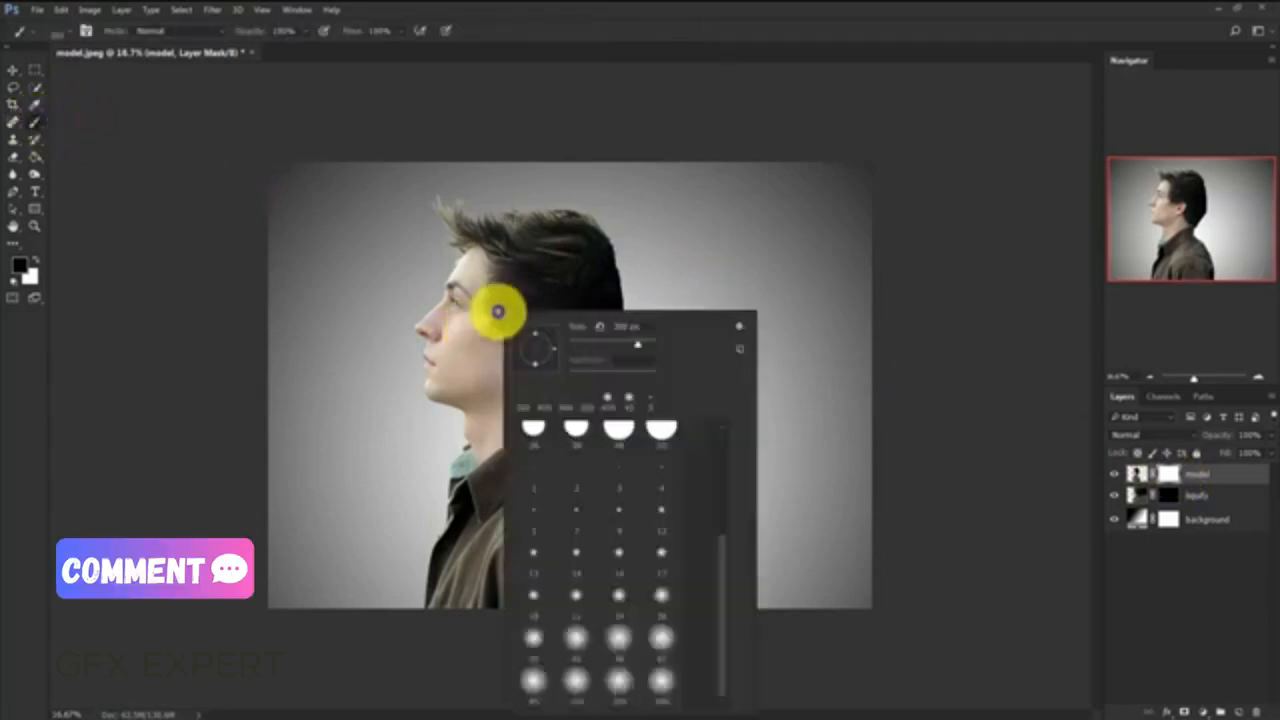
pyautogui.click(740, 327)
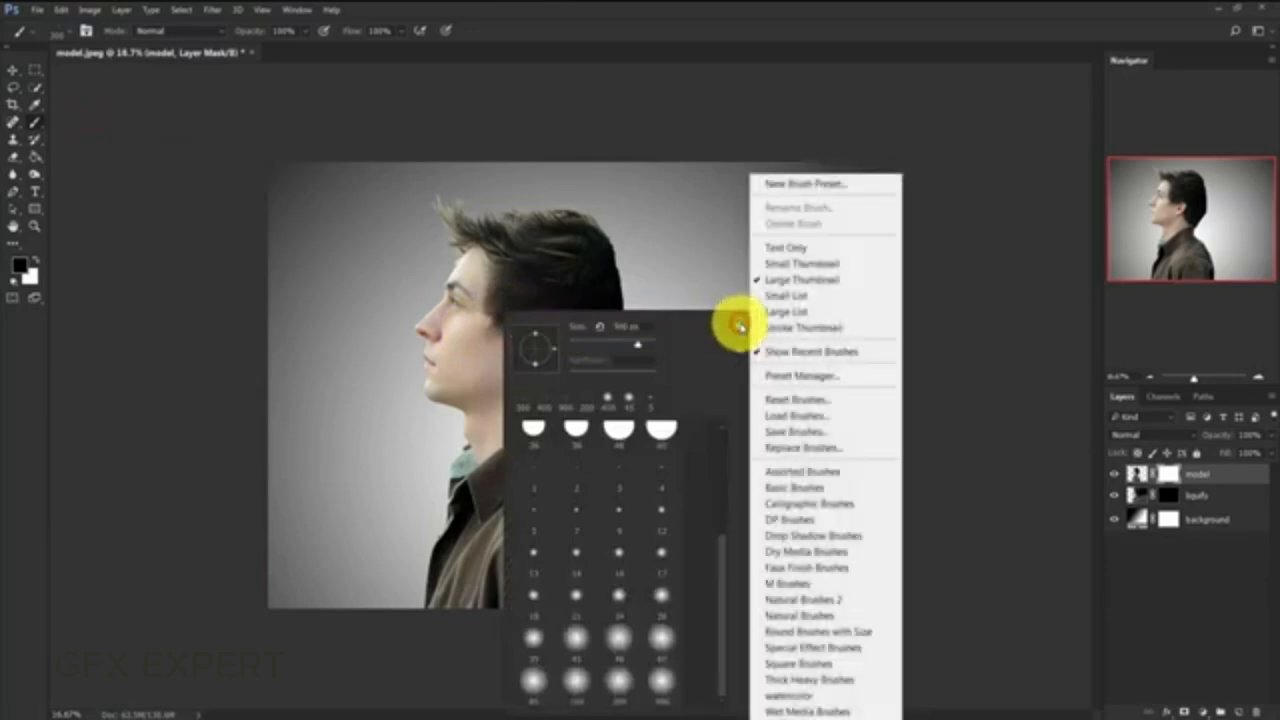
pyautogui.click(842, 416)
pyautogui.moveTo(723, 280); pyautogui.dragTo(512, 185)
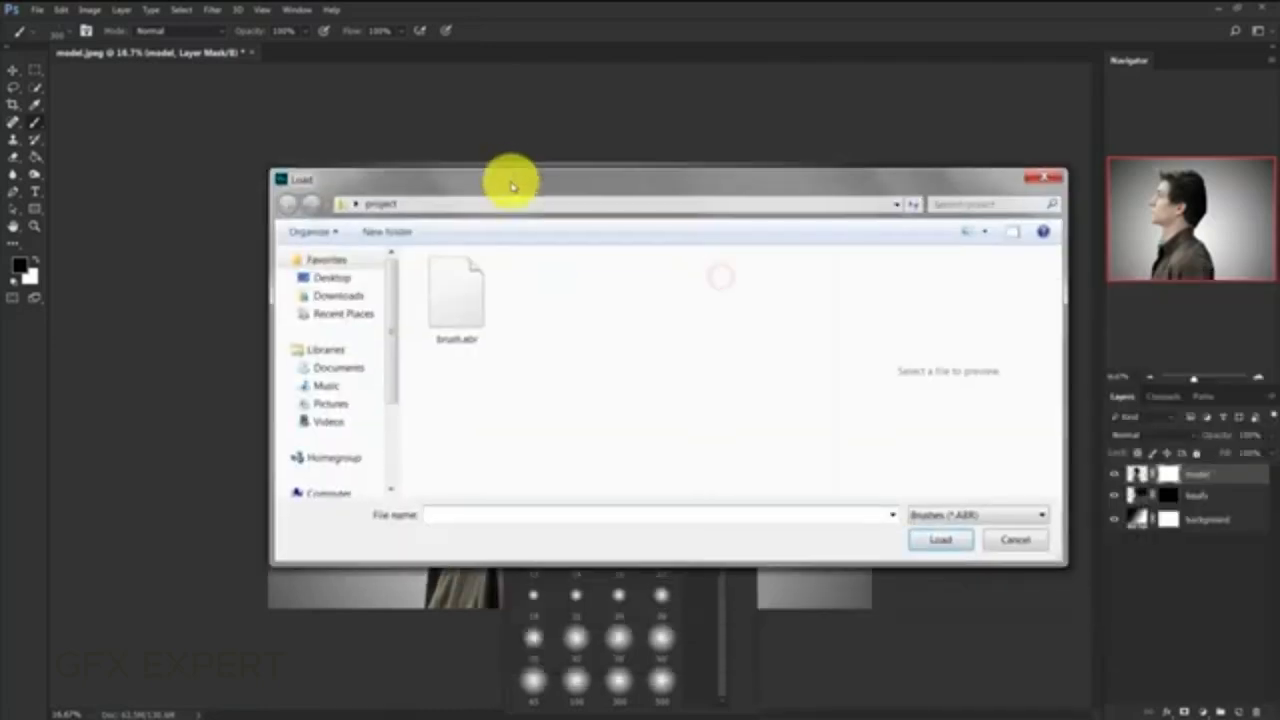
pyautogui.click(438, 285)
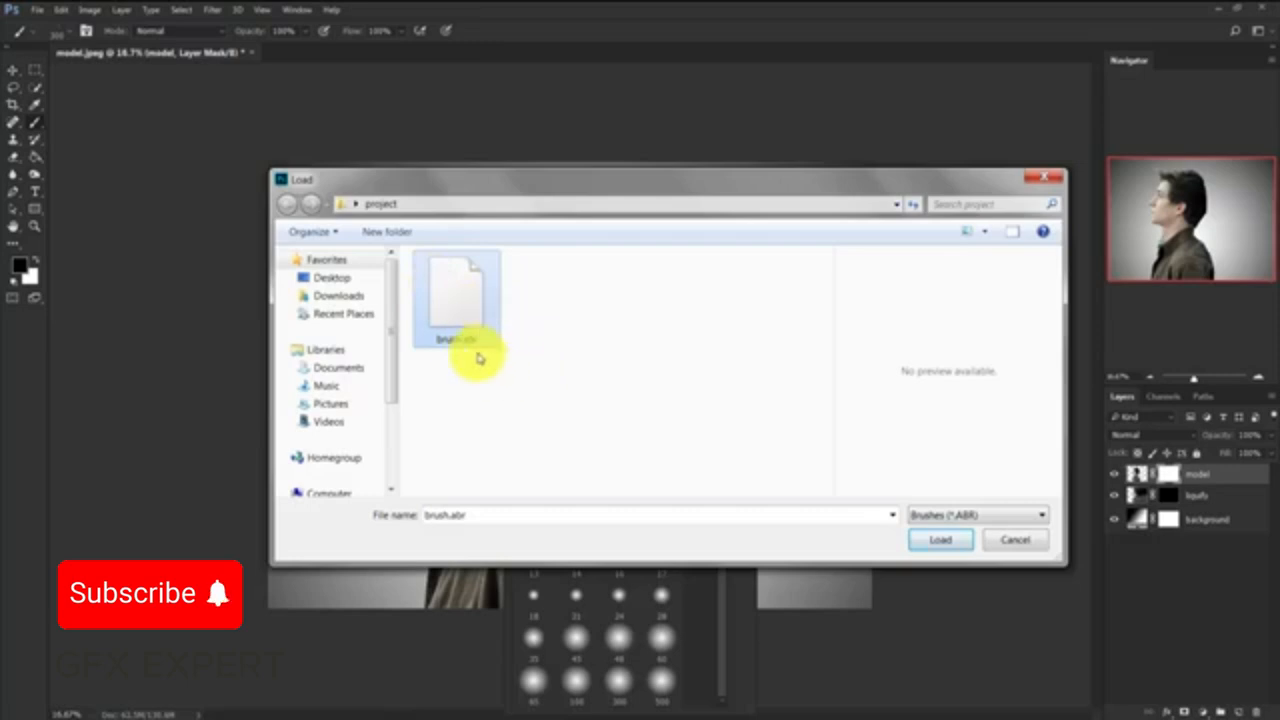
pyautogui.click(935, 540)
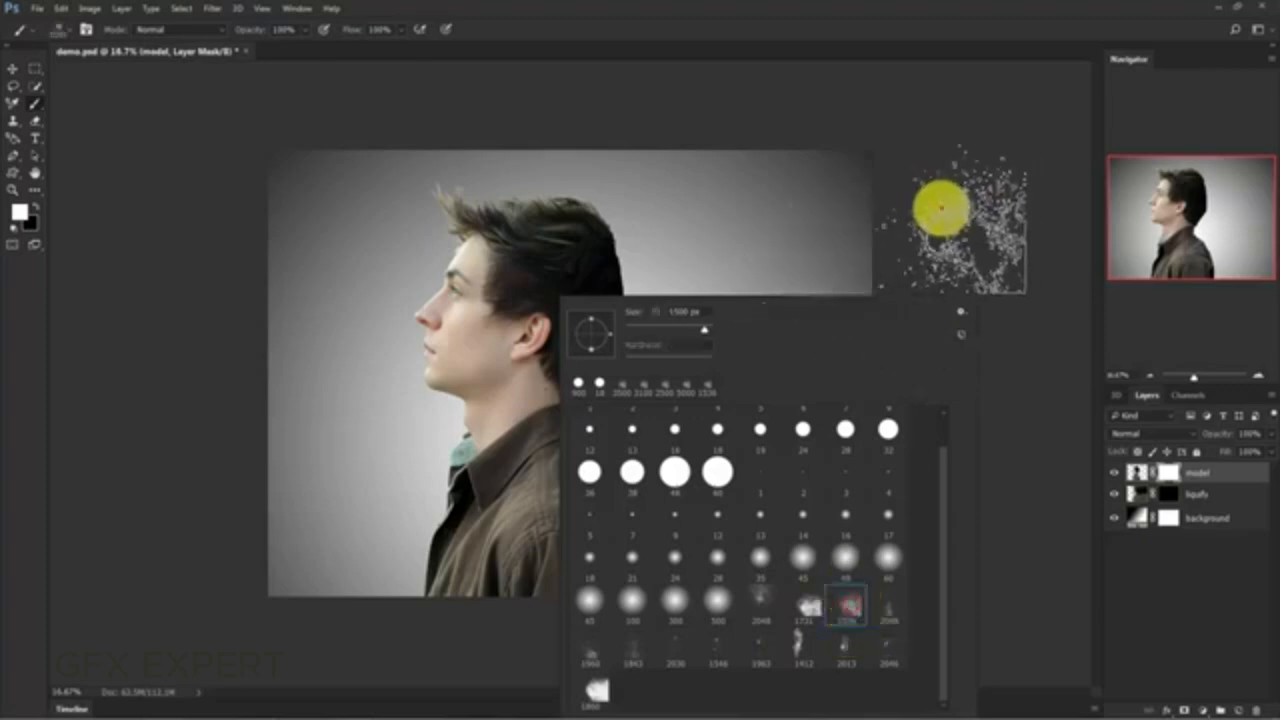
# - With the 1536 px particle brush in black, stamp the "model" layer's mask over the man's shoulder and upper back
pyautogui.click(941, 208)
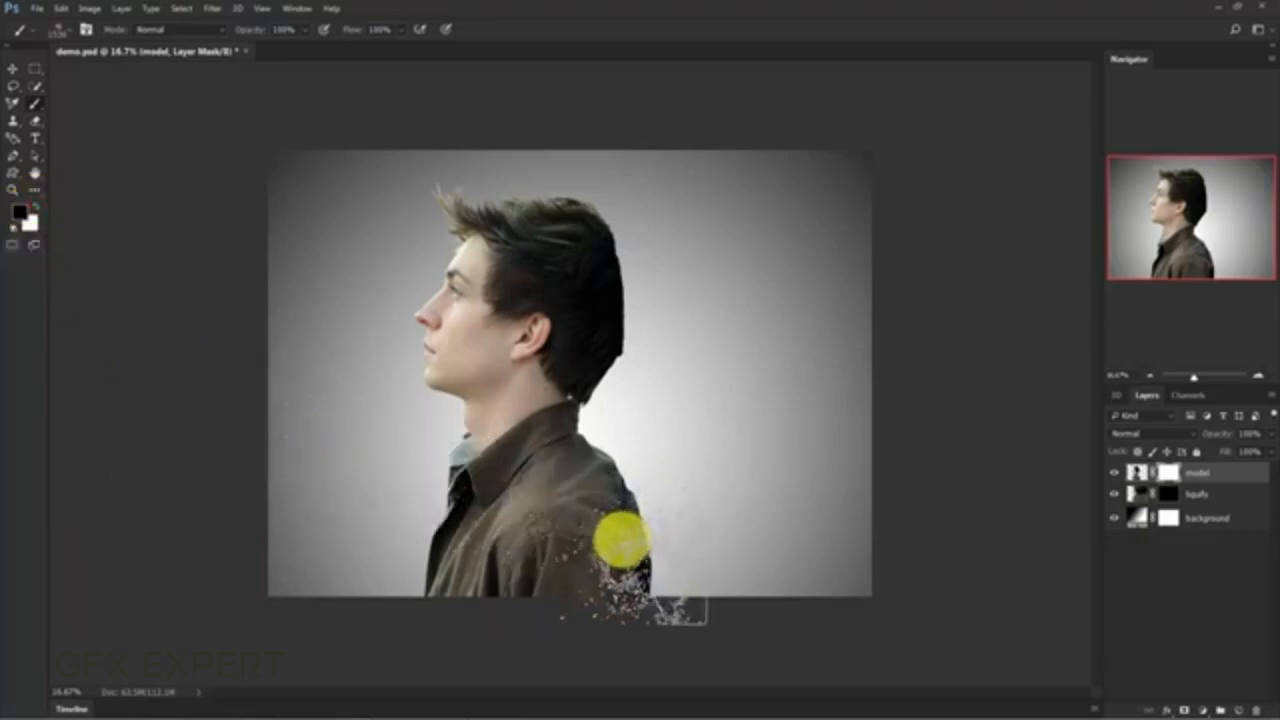
pyautogui.click(602, 541)
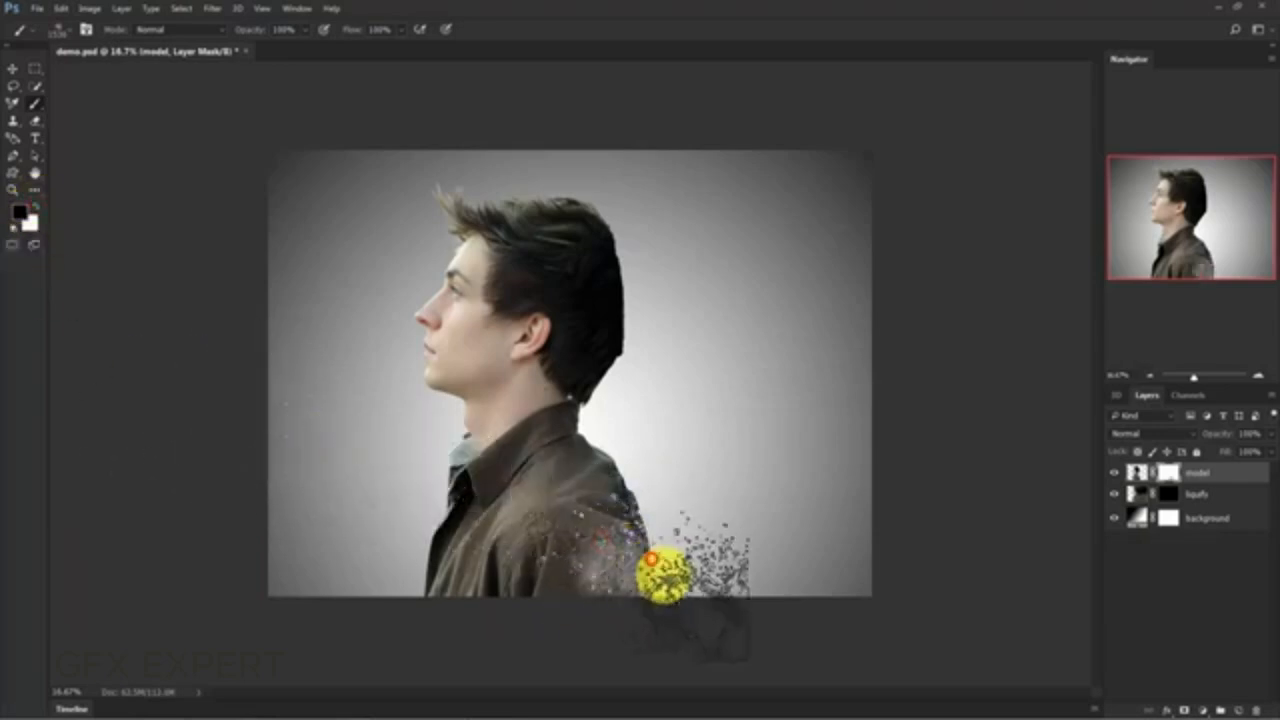
pyautogui.click(648, 567)
pyautogui.click(583, 488)
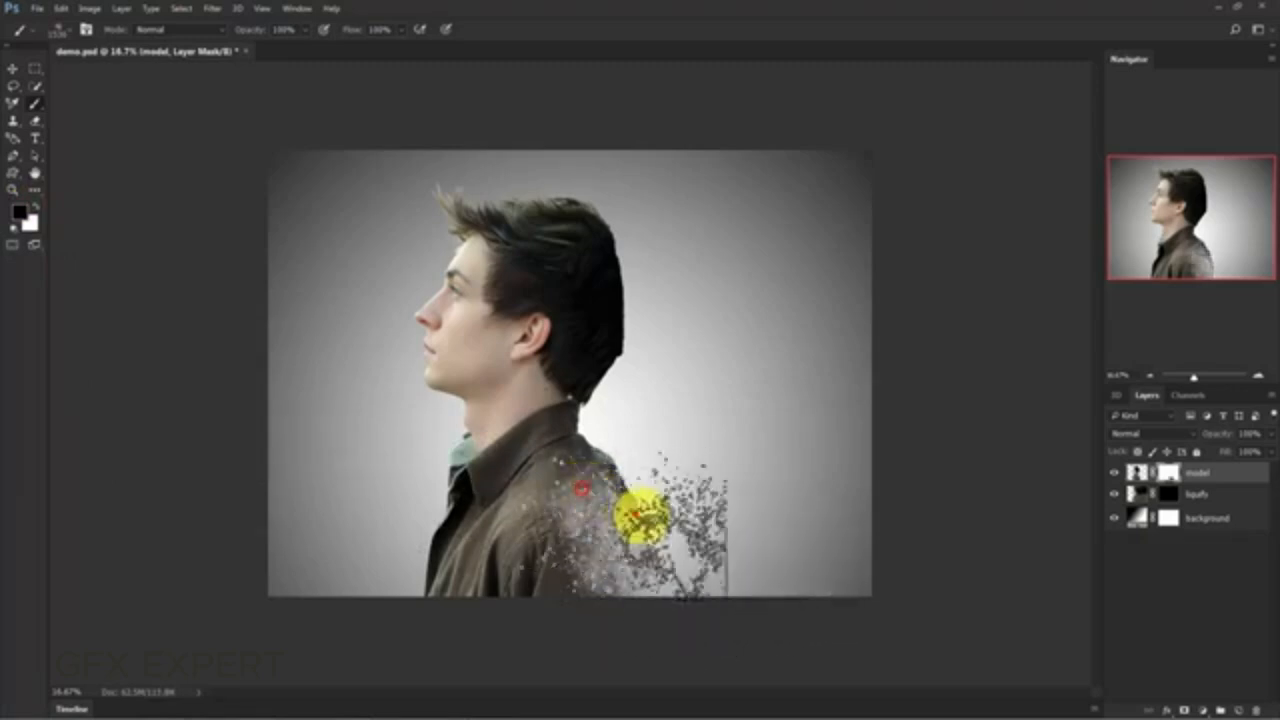
pyautogui.click(627, 483)
pyautogui.click(661, 524)
pyautogui.click(562, 434)
pyautogui.click(611, 449)
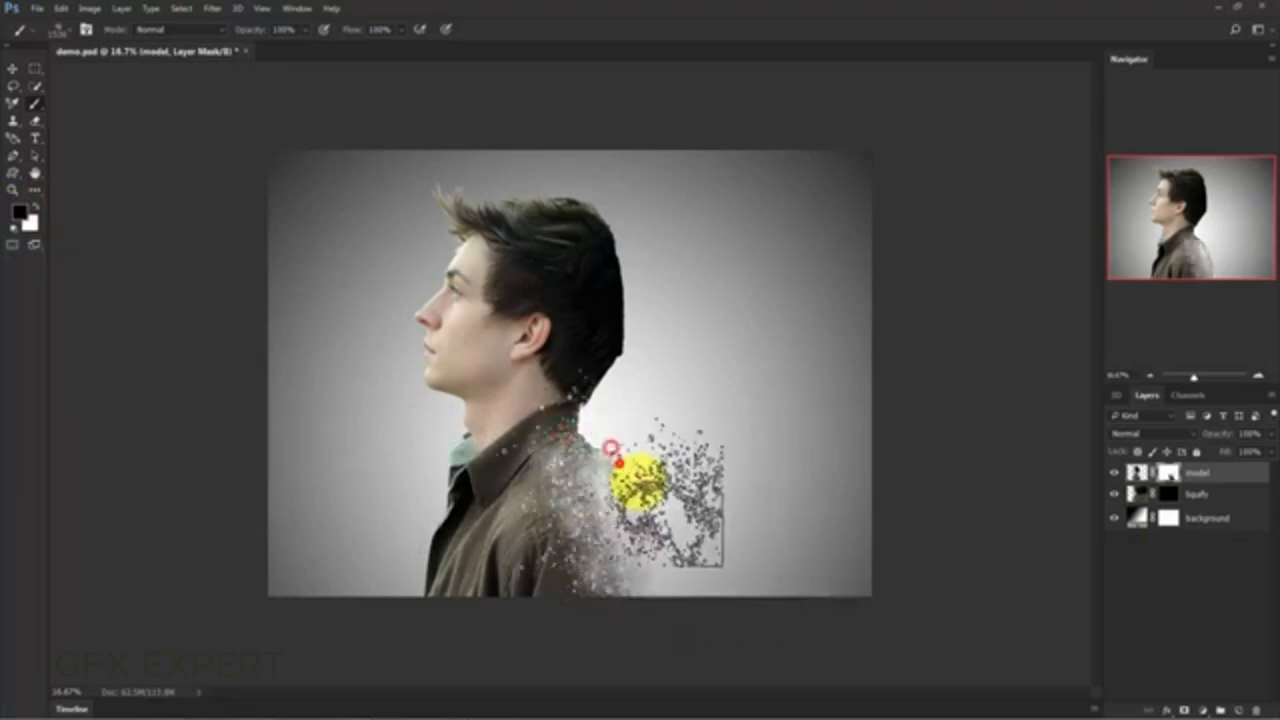
pyautogui.click(637, 486)
pyautogui.click(591, 409)
# - Stamp black particles on the "model" layer's mask across the nape and back of the head
pyautogui.click(574, 340)
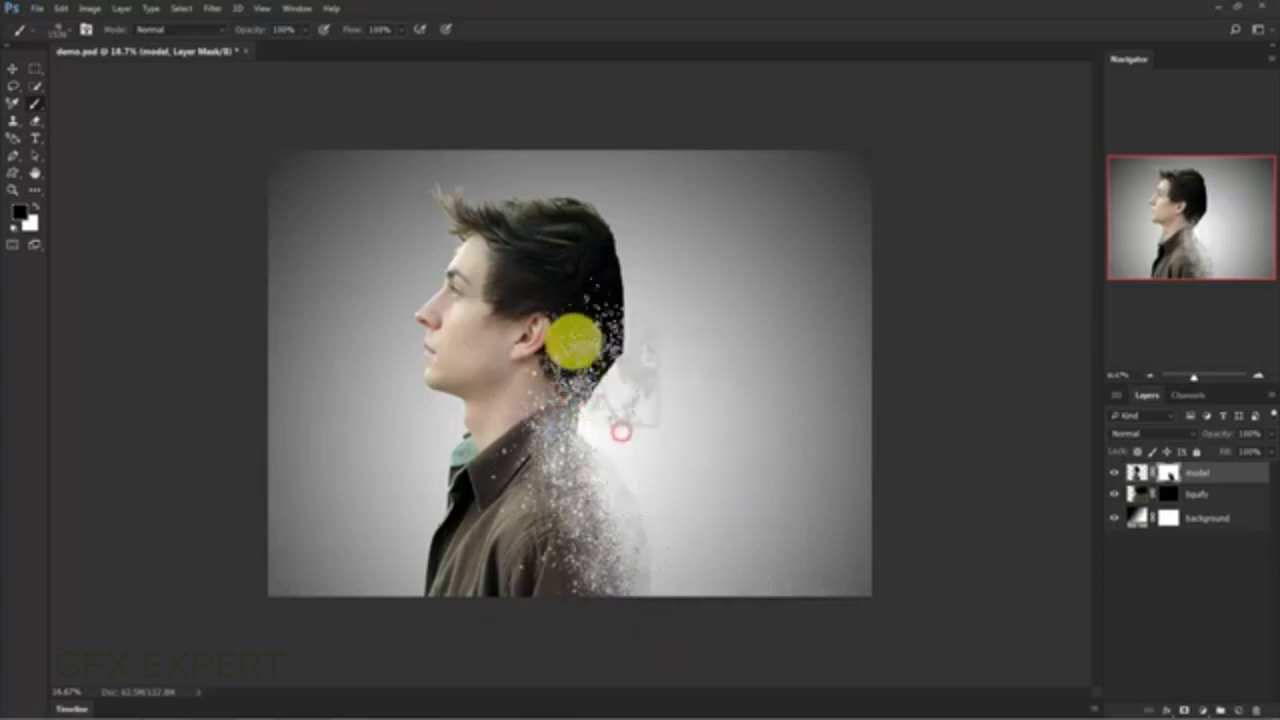
pyautogui.click(600, 388)
pyautogui.click(581, 286)
pyautogui.click(595, 292)
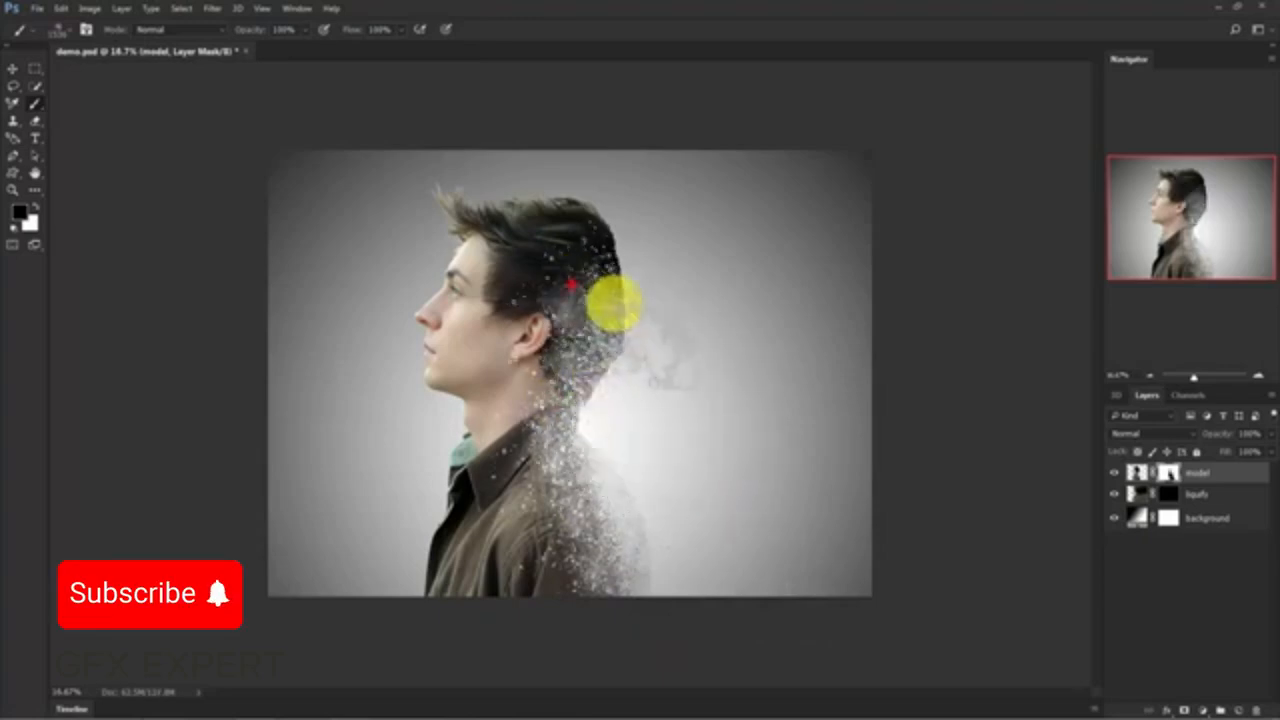
pyautogui.click(580, 360)
pyautogui.click(585, 380)
pyautogui.click(568, 402)
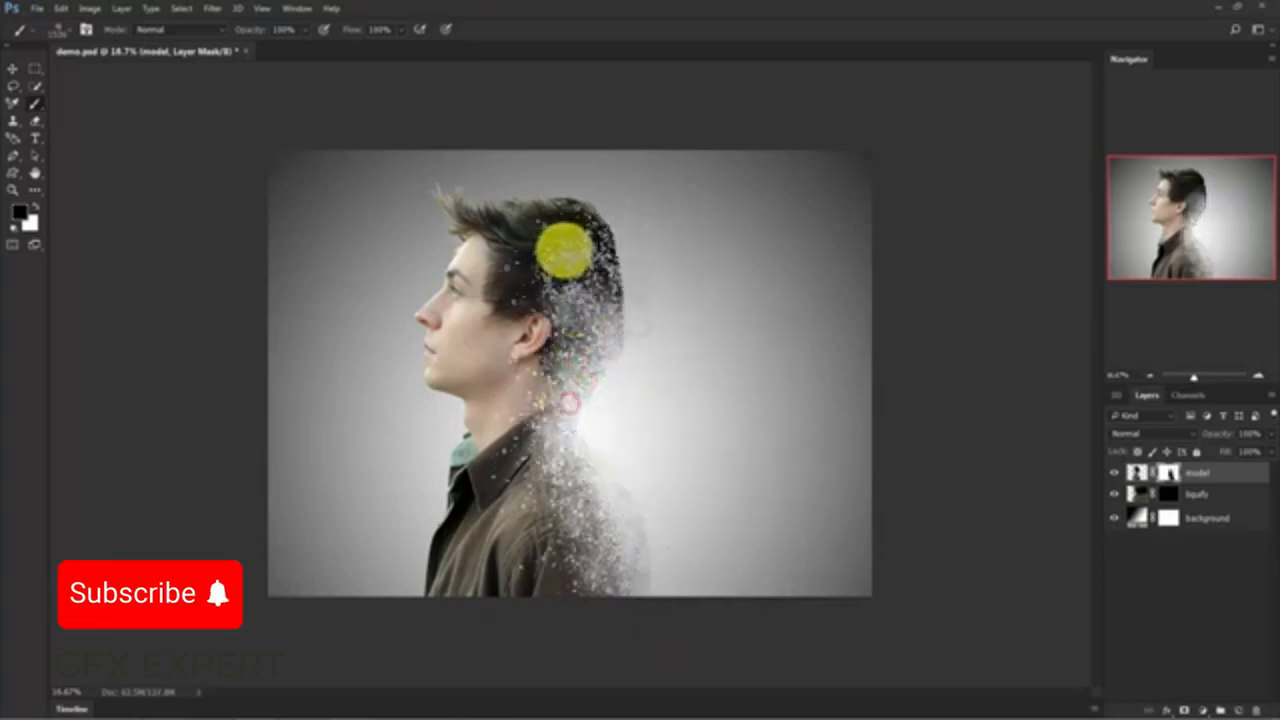
pyautogui.click(551, 248)
pyautogui.click(610, 277)
pyautogui.click(603, 314)
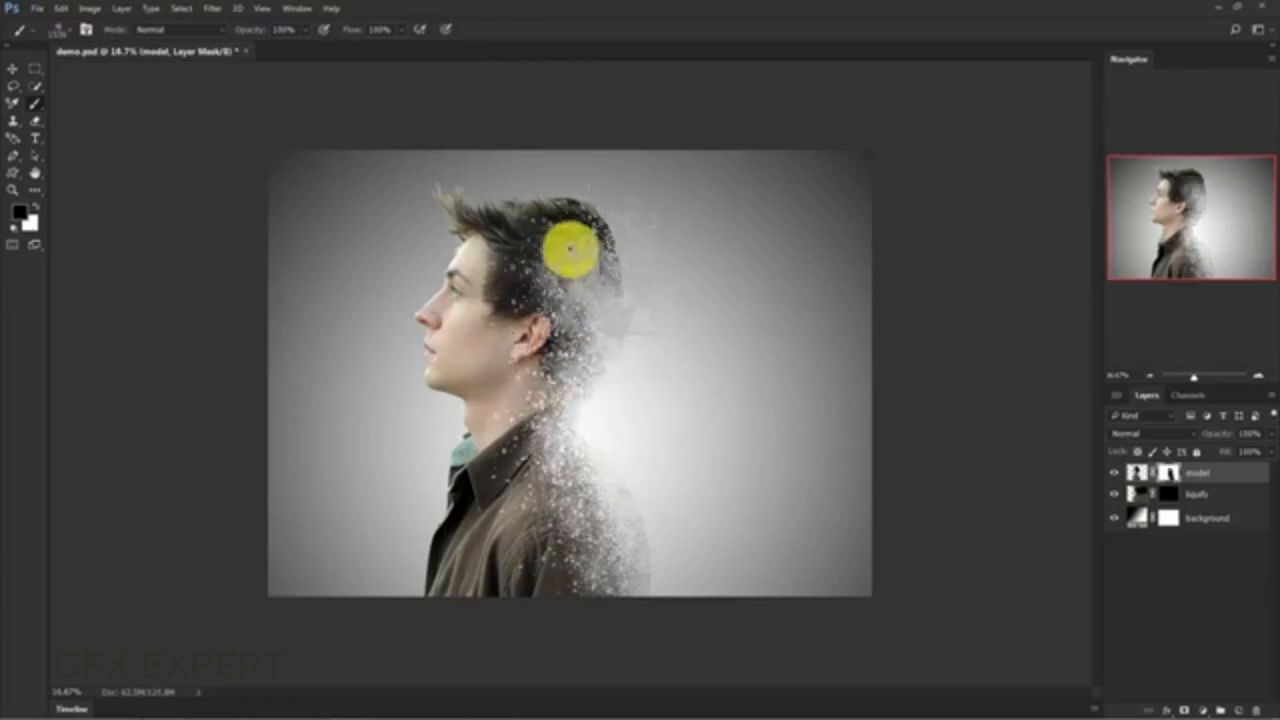
# - Rotate the particle brush tip and stamp black over the top and back of the hair on the "model" layer's mask
pyautogui.rightClick(566, 244)
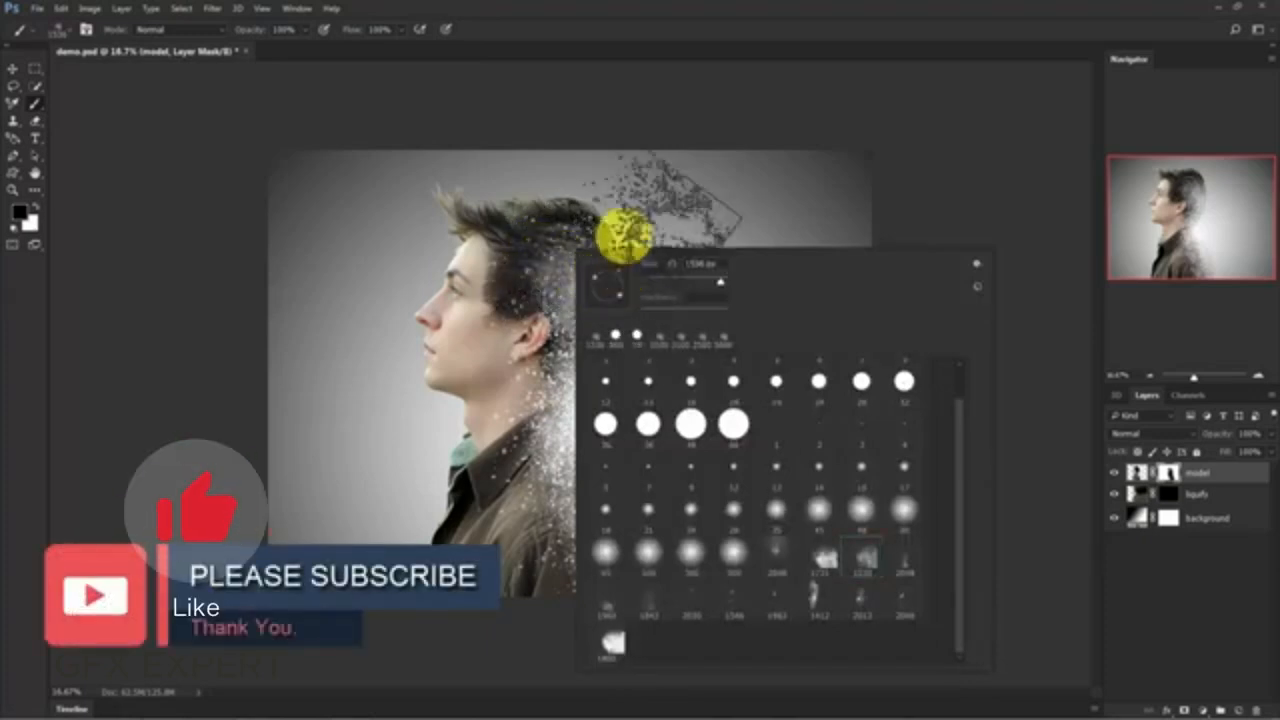
pyautogui.click(521, 226)
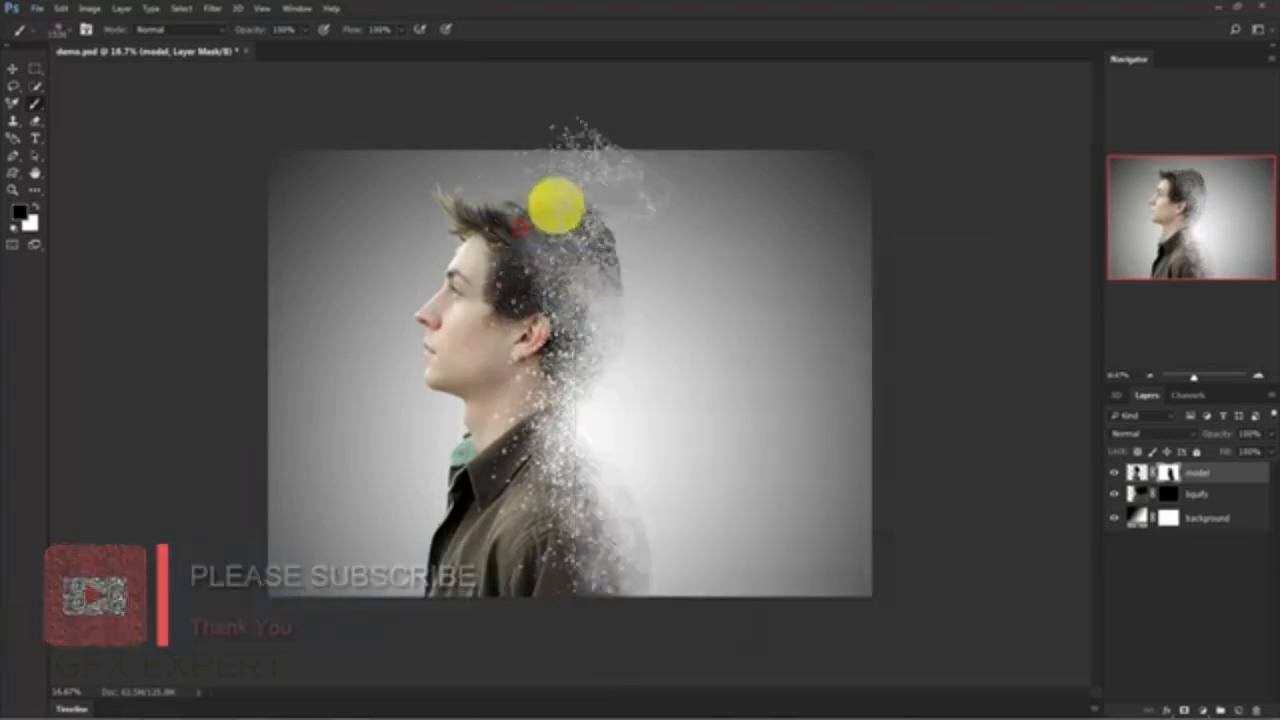
pyautogui.click(569, 207)
pyautogui.click(593, 238)
pyautogui.click(565, 259)
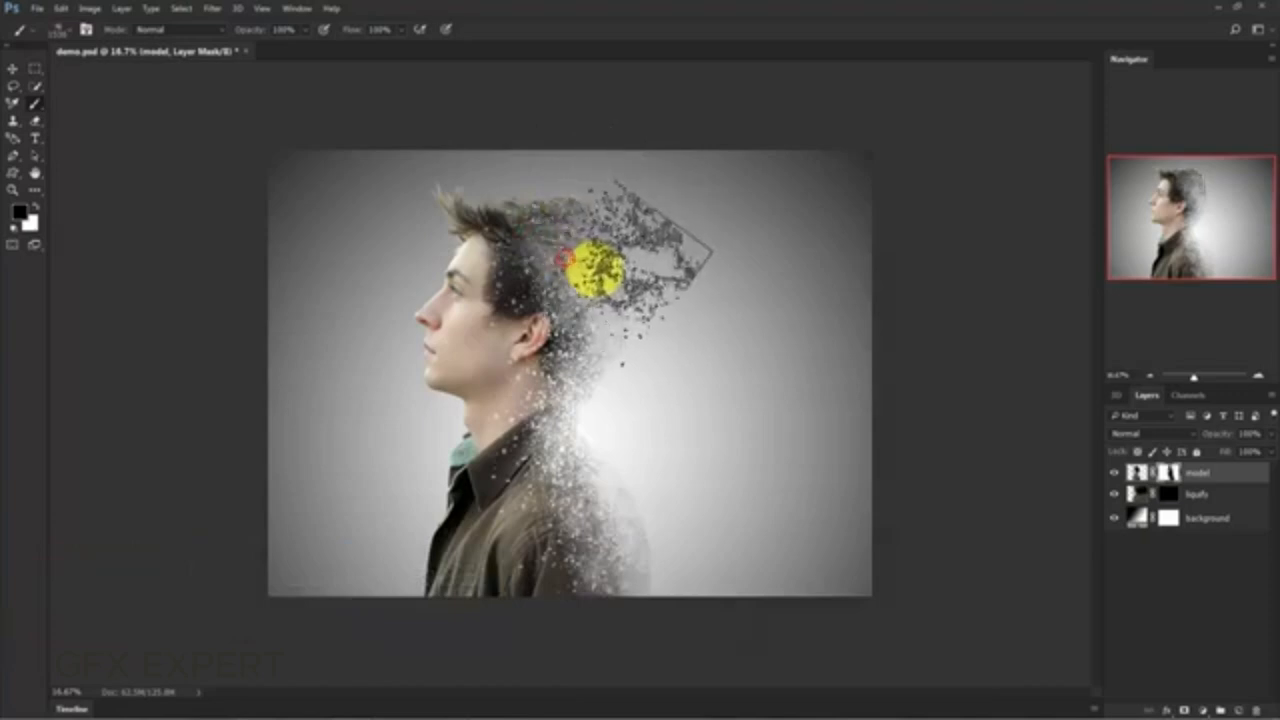
pyautogui.click(594, 269)
pyautogui.click(471, 209)
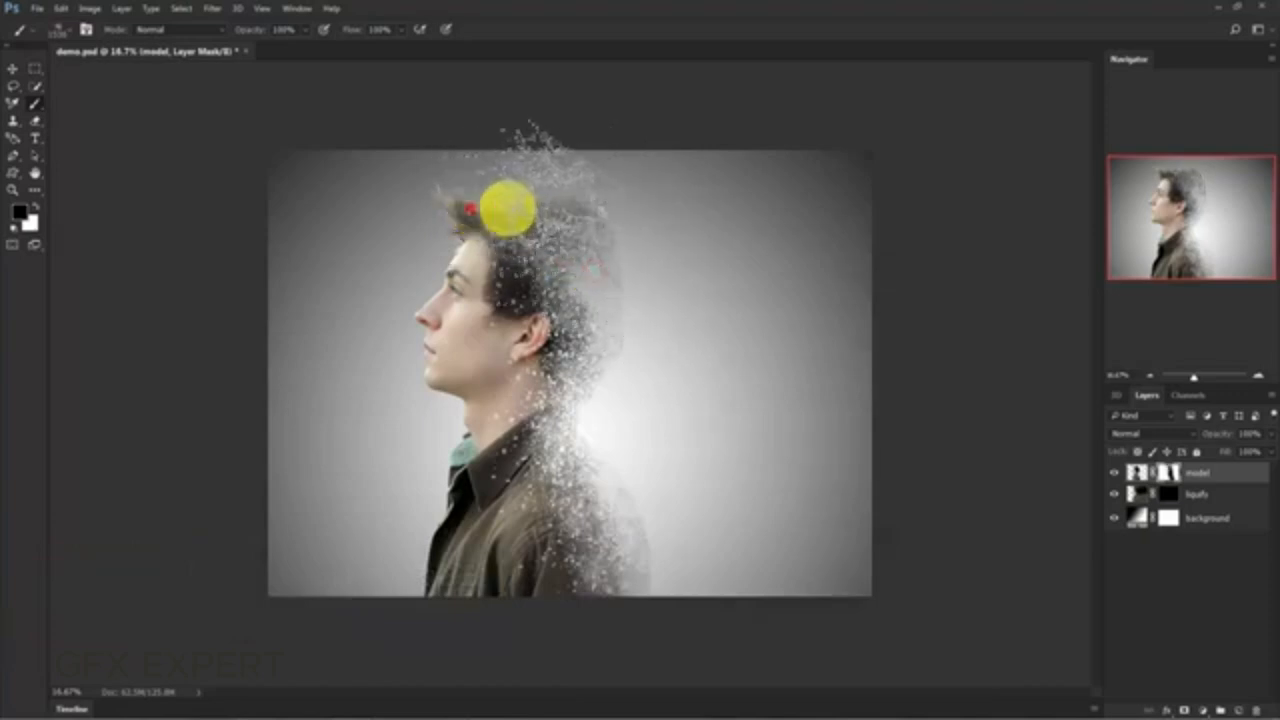
pyautogui.click(525, 204)
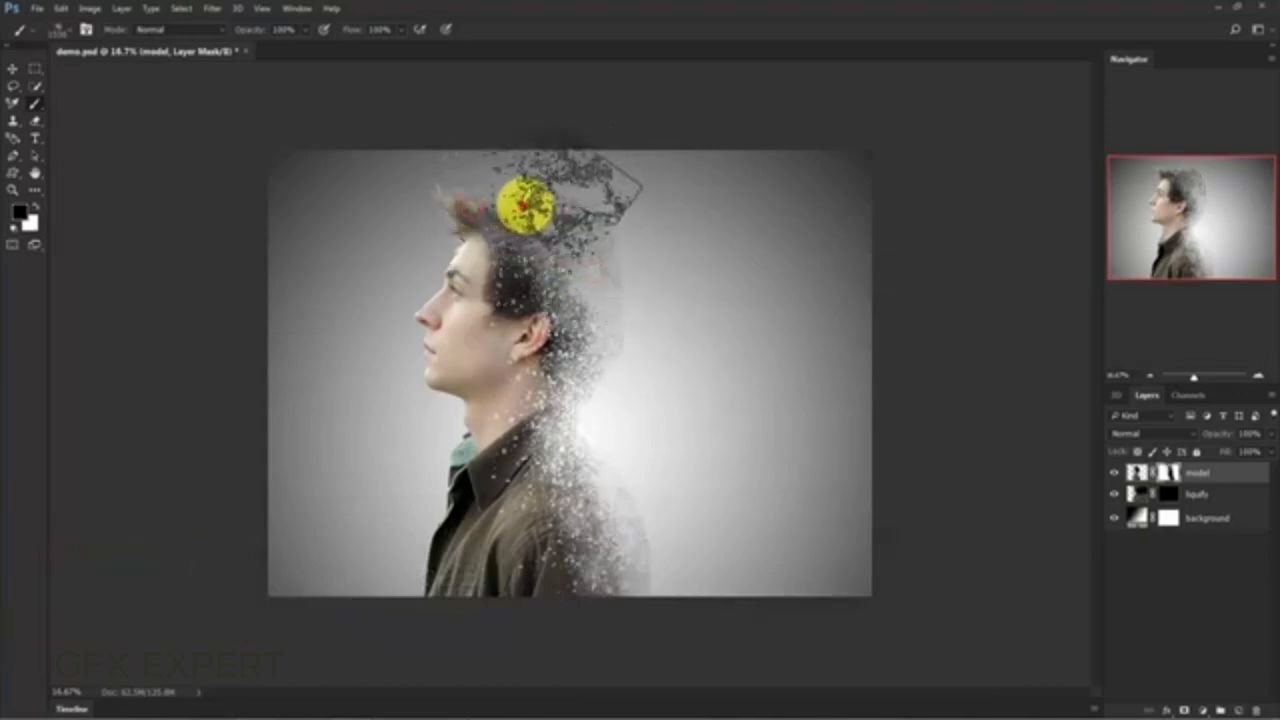
pyautogui.click(572, 200)
pyautogui.click(575, 228)
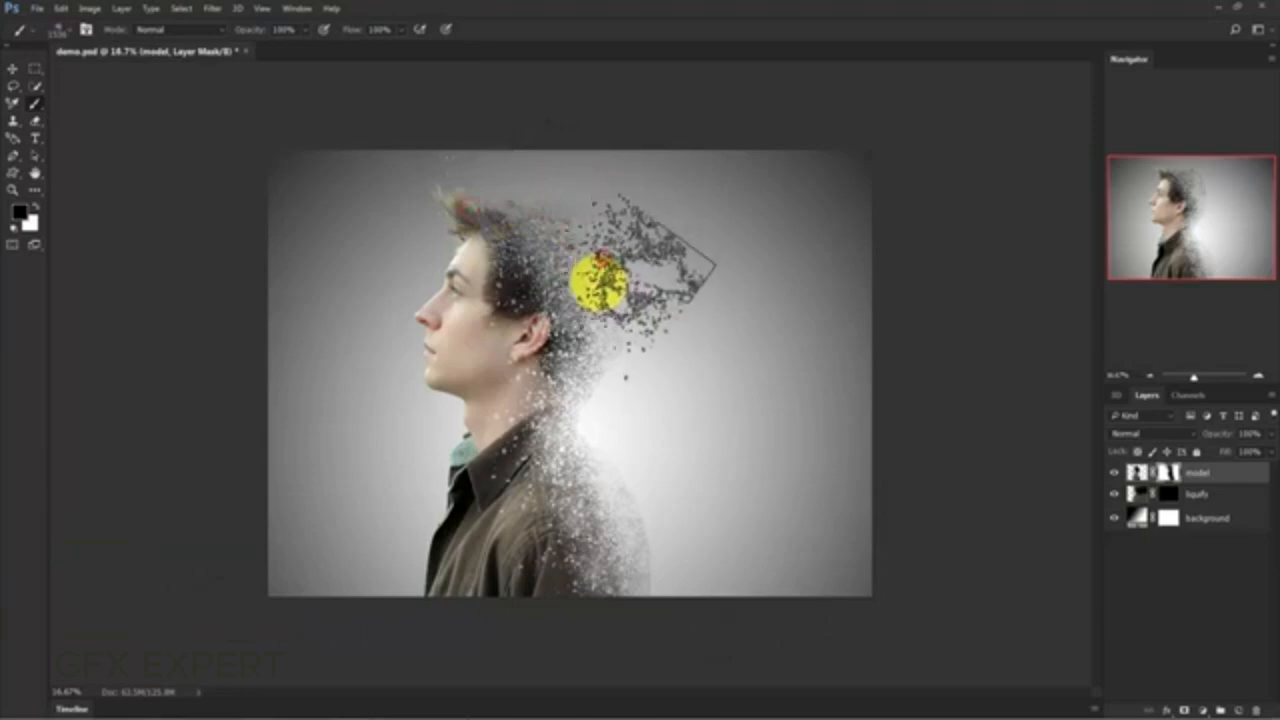
pyautogui.click(601, 284)
pyautogui.click(597, 333)
pyautogui.click(600, 352)
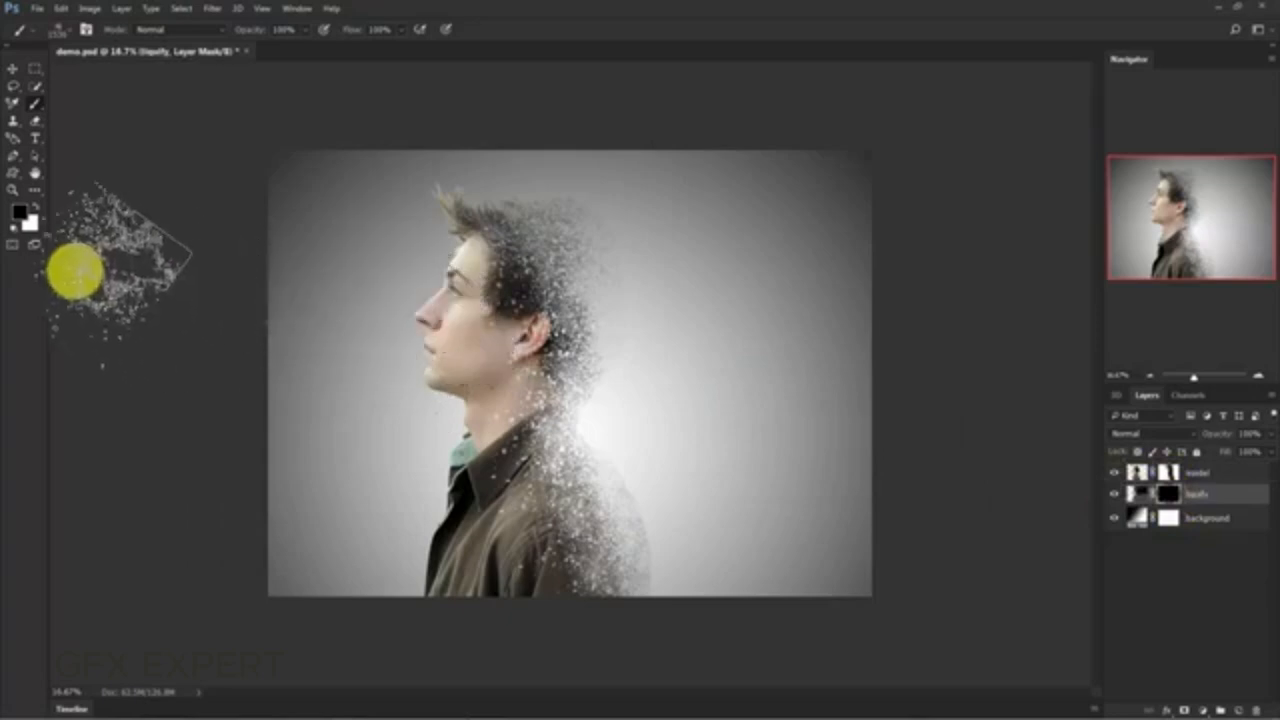
# - With the 1536 px particle brush in white, stamp the "liquify" layer's mask over the man's lower back and shoulder
pyautogui.click(36, 205)
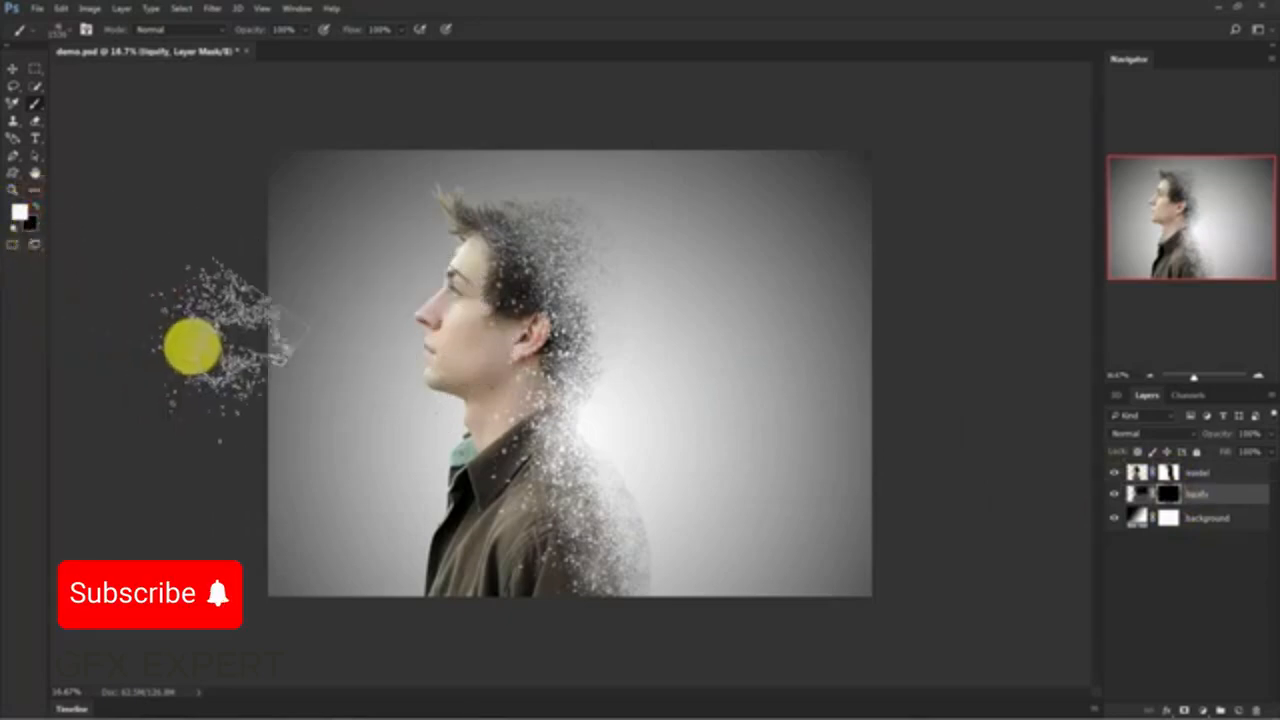
pyautogui.rightClick(512, 480)
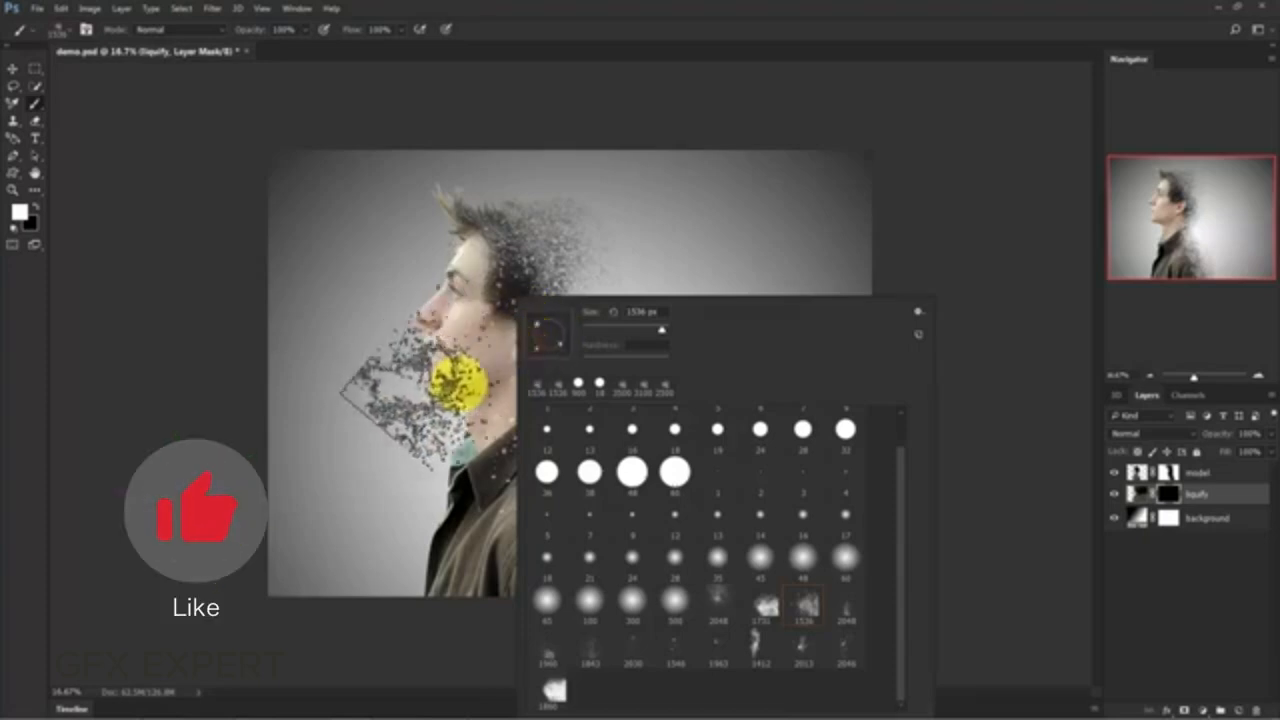
pyautogui.click(392, 442)
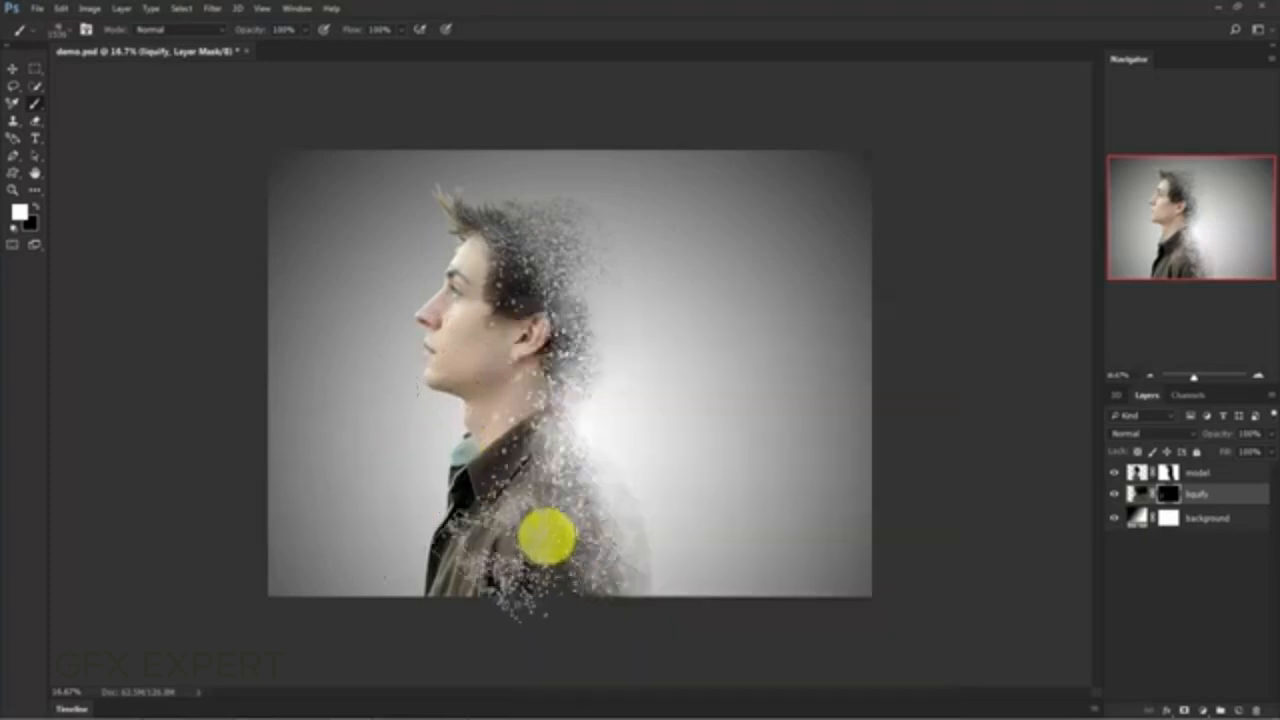
pyautogui.click(637, 547)
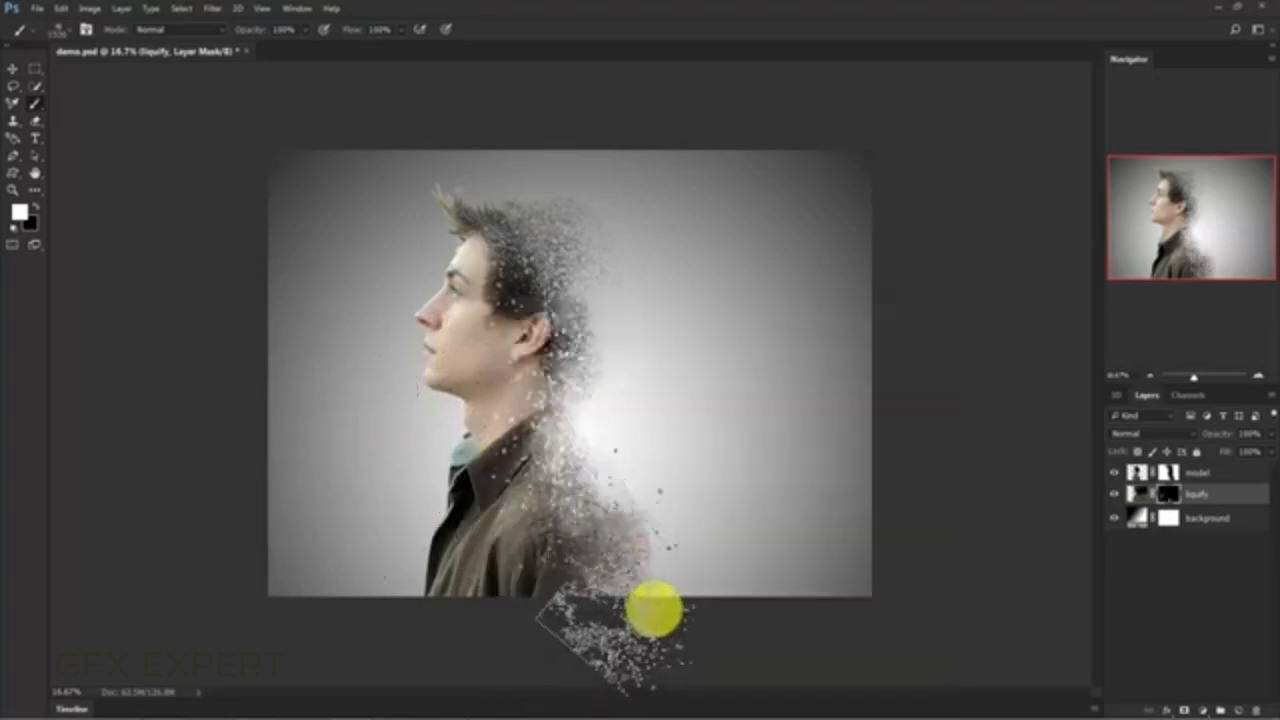
pyautogui.click(662, 606)
pyautogui.click(602, 463)
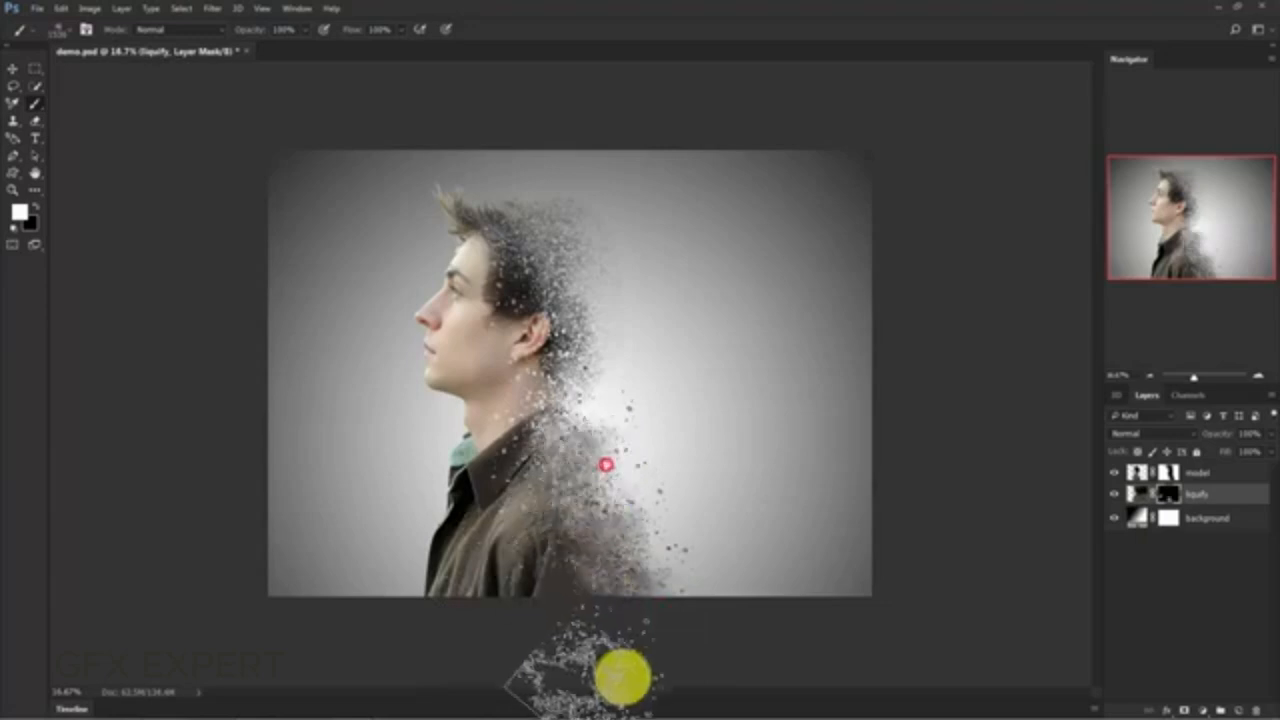
# - Stamp white particles on the "liquify" layer's mask behind the nape, the back of the head and the hair
pyautogui.click(591, 388)
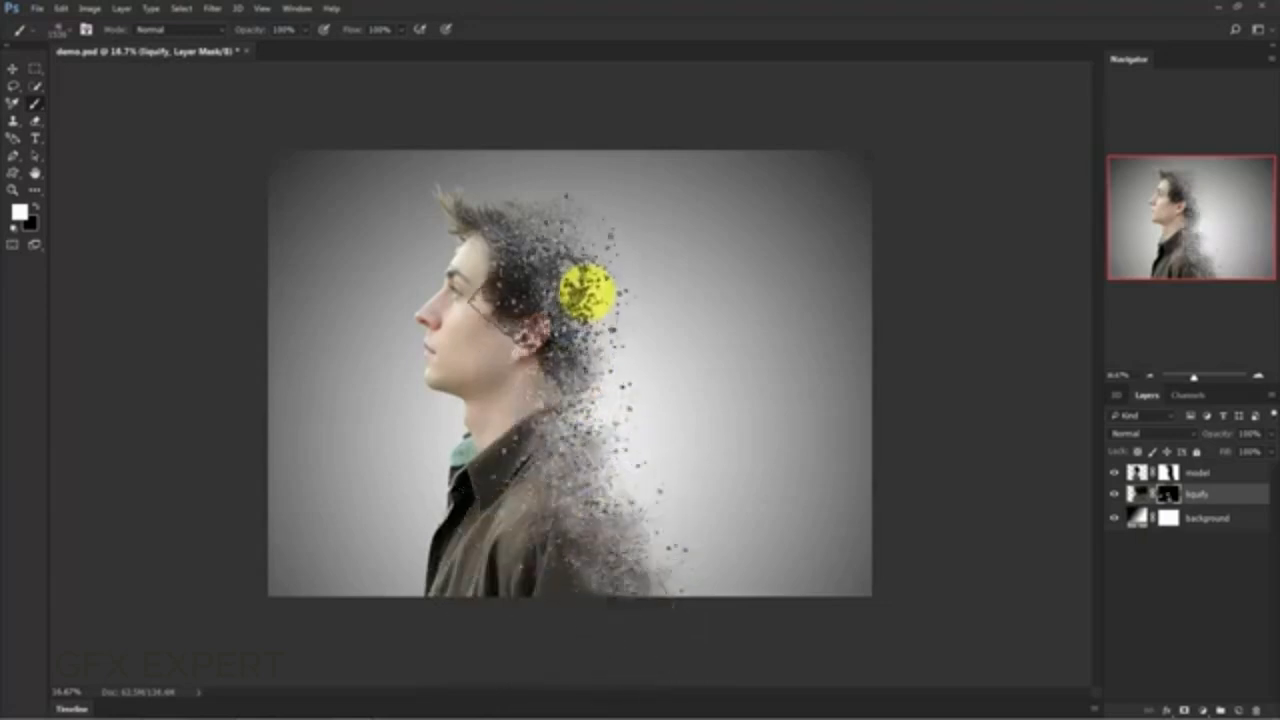
pyautogui.click(587, 292)
pyautogui.click(558, 245)
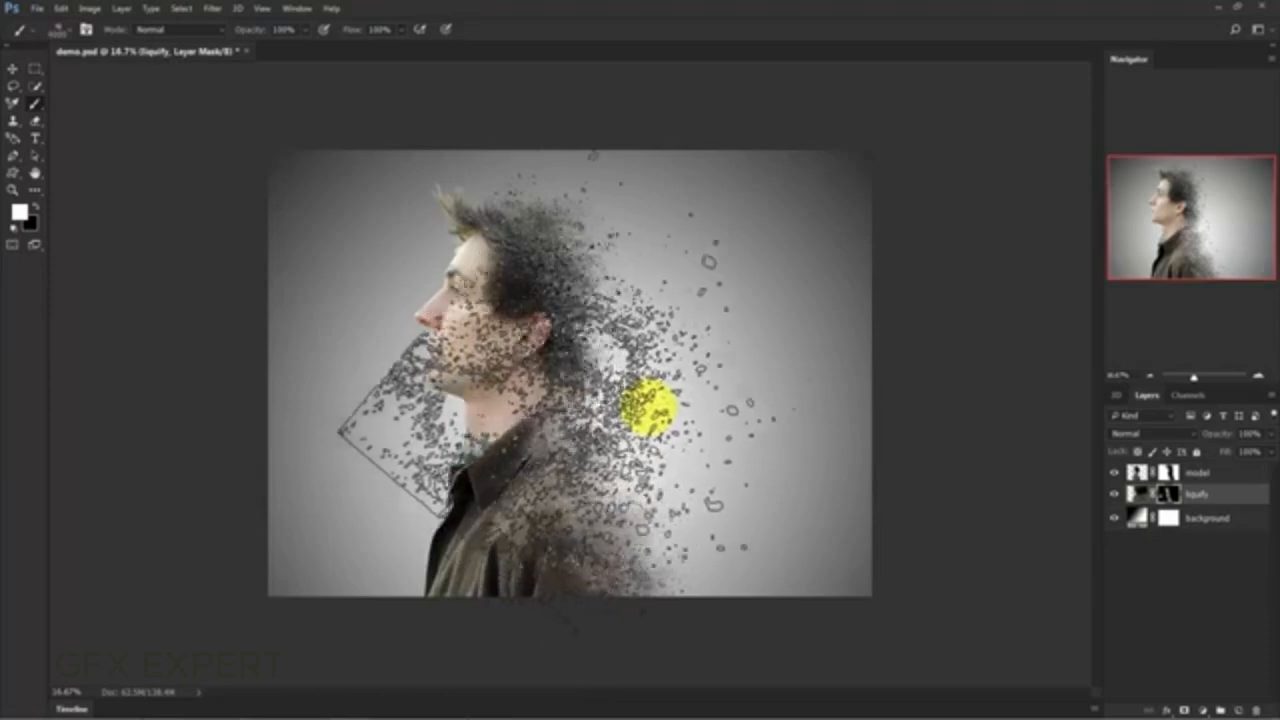
# - With a much larger particle brush, stamp white on the "liquify" layer's mask to scatter fragments behind the head and back
pyautogui.click(674, 400)
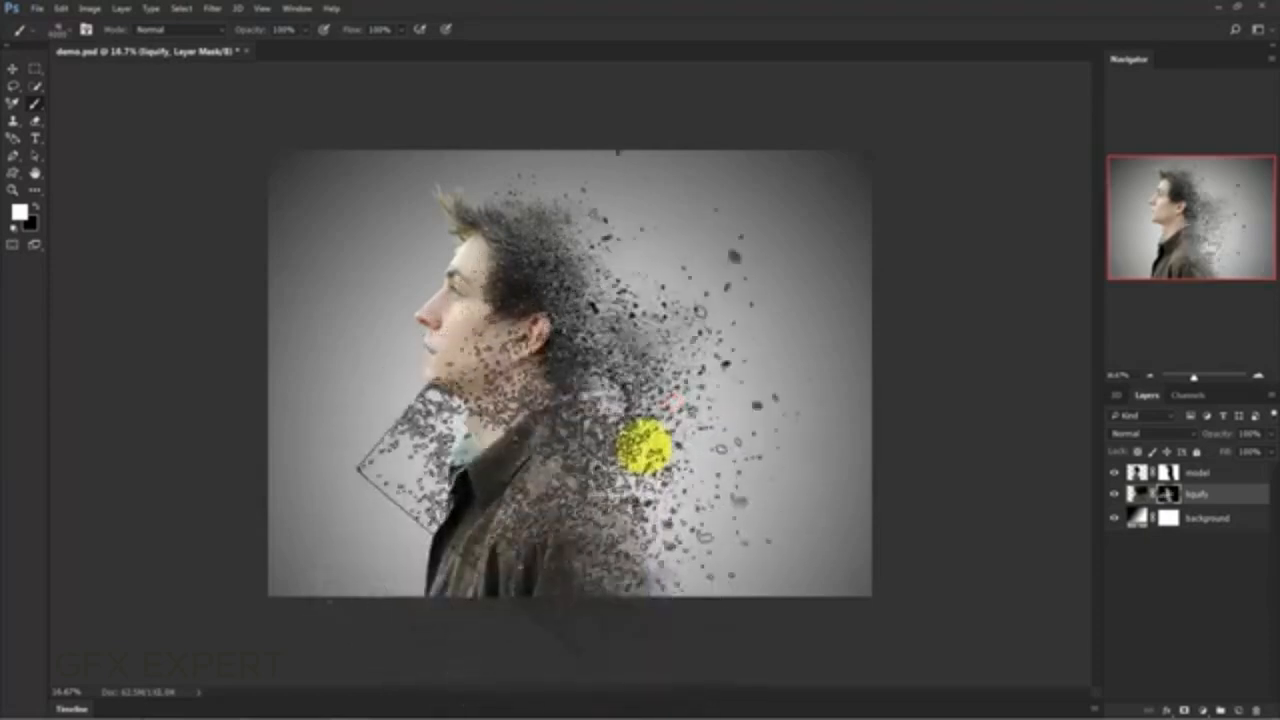
pyautogui.moveTo(663, 484); pyautogui.dragTo(672, 510)
pyautogui.click(672, 510)
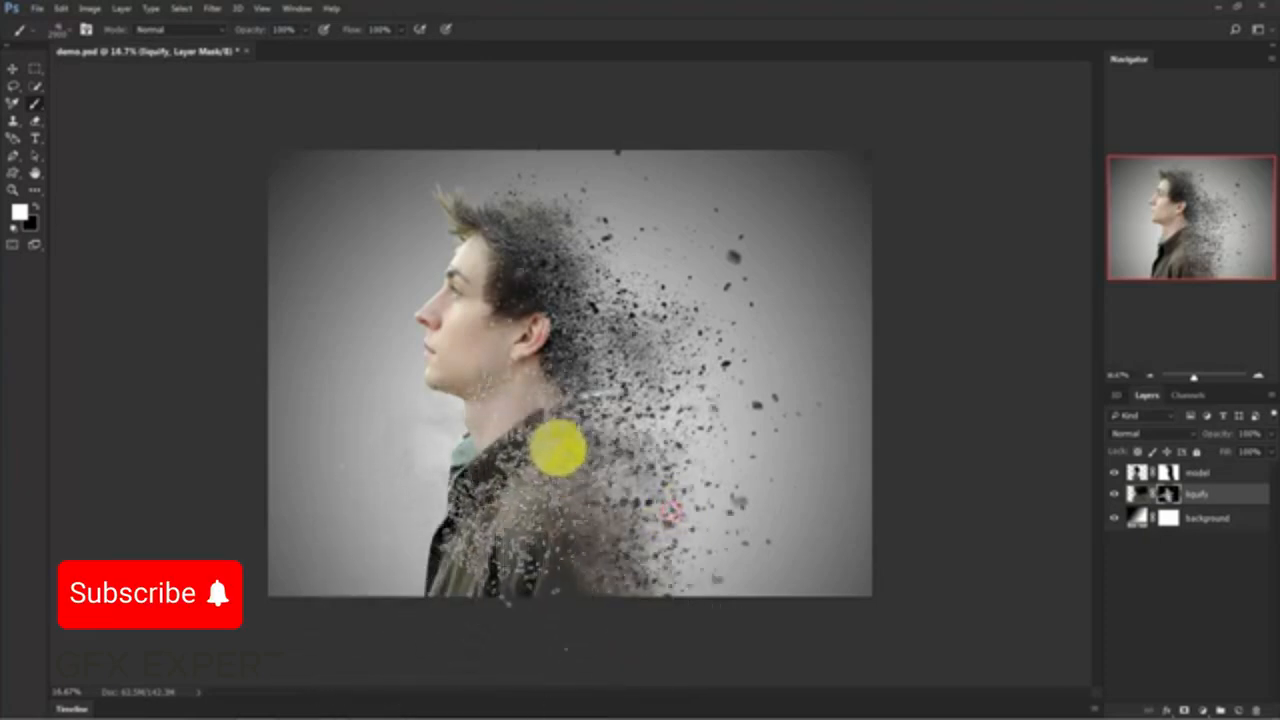
# - With a smaller particle brush, stamp more white on the "liquify" layer's mask over the shoulder and upper back, undoing the stray stroke
pyautogui.moveTo(582, 285)
pyautogui.mouseDown()
pyautogui.moveTo(586, 257)
pyautogui.moveTo(603, 266)
pyautogui.moveTo(589, 431)
pyautogui.moveTo(445, 482)
pyautogui.moveTo(371, 491)
pyautogui.moveTo(480, 423)
pyautogui.moveTo(560, 271)
pyautogui.moveTo(578, 288)
pyautogui.moveTo(517, 529)
pyautogui.moveTo(591, 522)
pyautogui.moveTo(629, 406)
pyautogui.moveTo(600, 654)
pyautogui.moveTo(669, 600)
pyautogui.moveTo(637, 700)
pyautogui.moveTo(563, 437)
pyautogui.moveTo(583, 311)
pyautogui.moveTo(600, 329)
pyautogui.moveTo(565, 380)
pyautogui.moveTo(631, 300)
pyautogui.moveTo(409, 634)
pyautogui.moveTo(363, 654)
pyautogui.moveTo(392, 646)
pyautogui.mouseUp()
pyautogui.hotkey('ctrl', 'z')
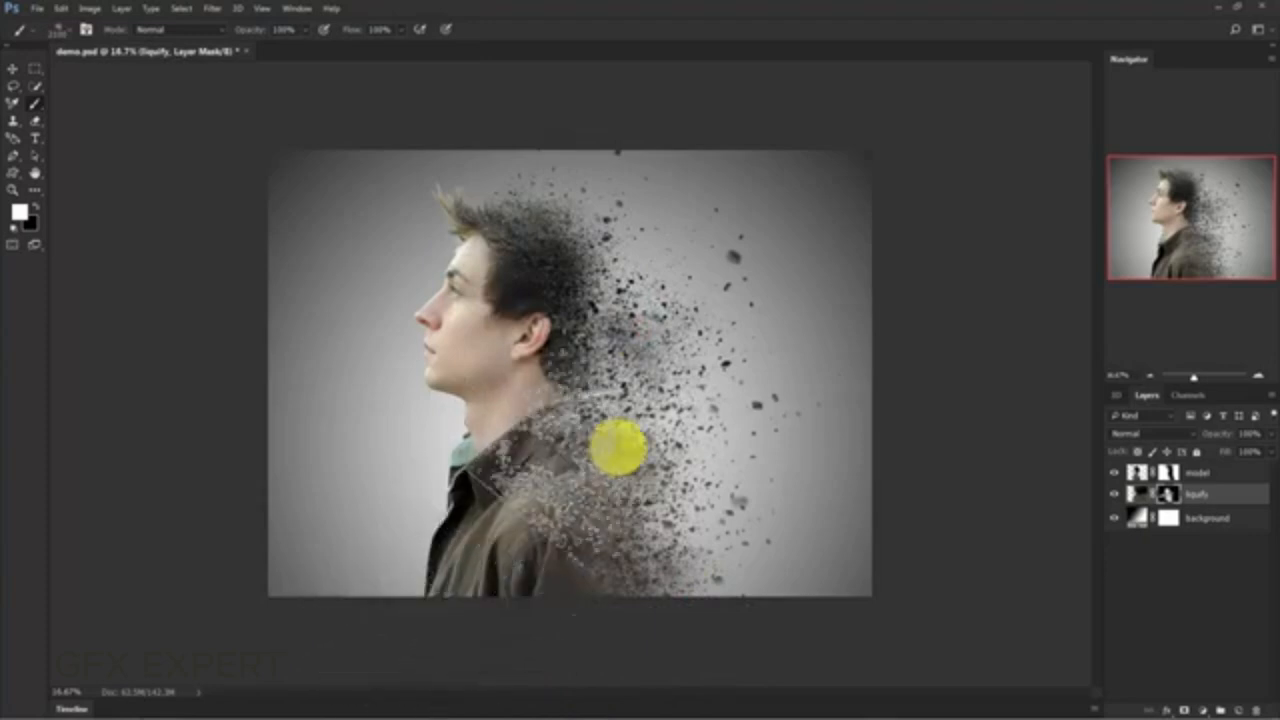
pyautogui.click(617, 446)
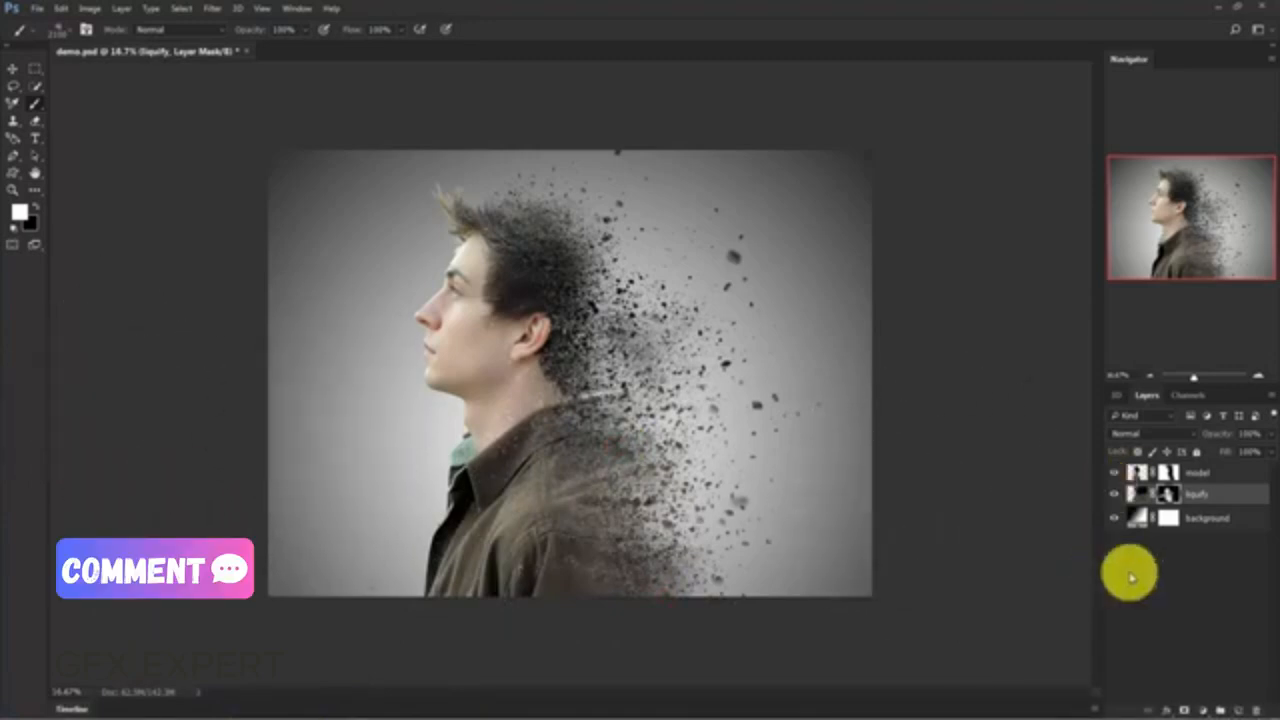
# - Add a Gradient Map adjustment layer above all layers and give it the Violet, Orange preset gradient
pyautogui.click(1158, 597)
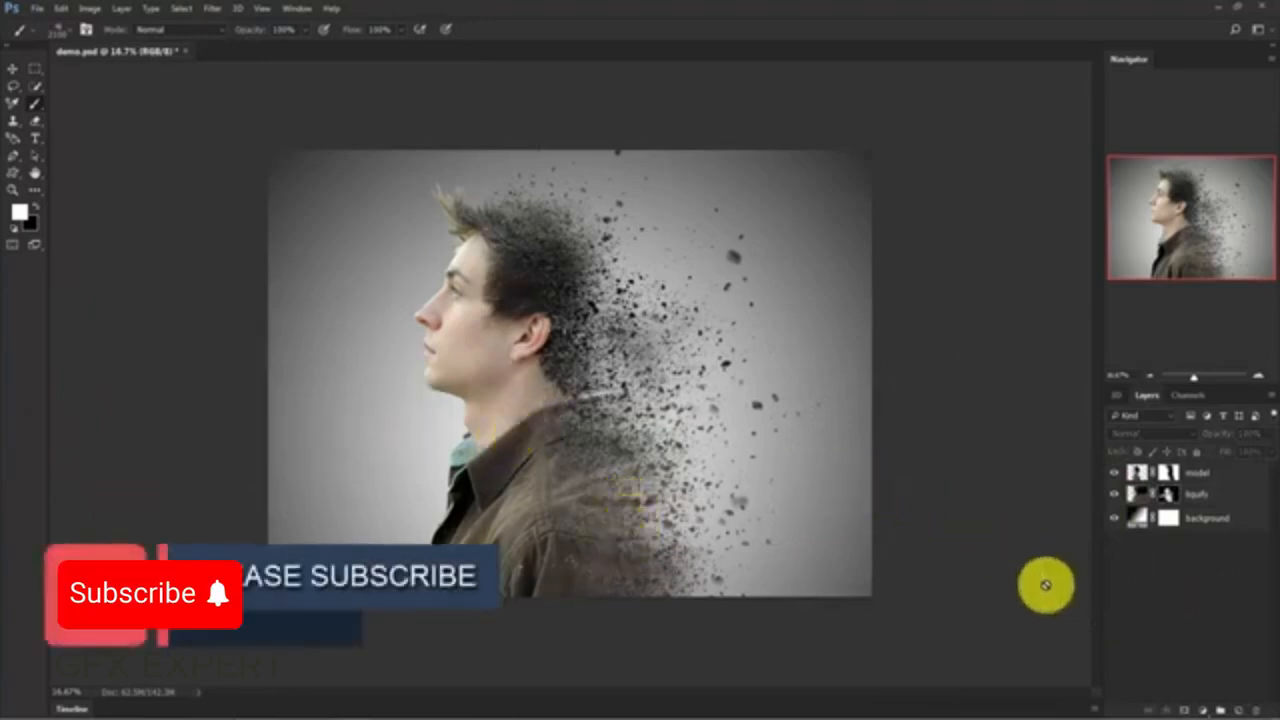
pyautogui.click(1203, 708)
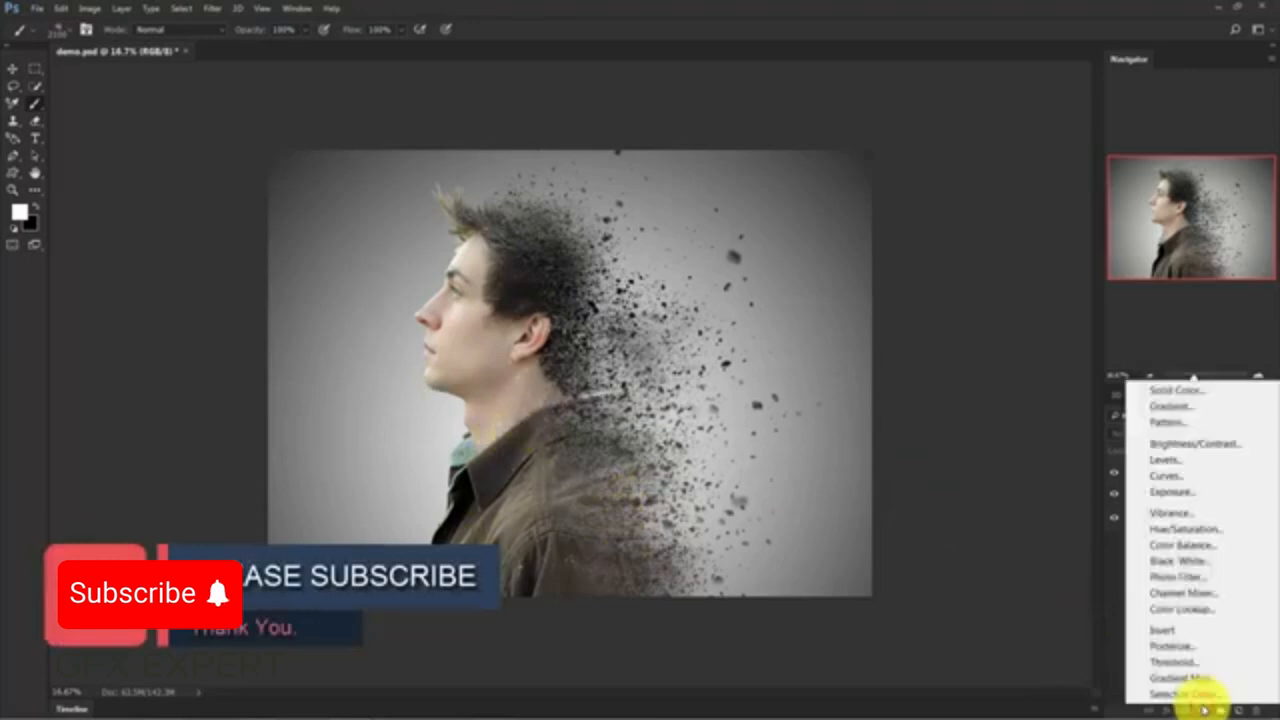
pyautogui.click(1246, 680)
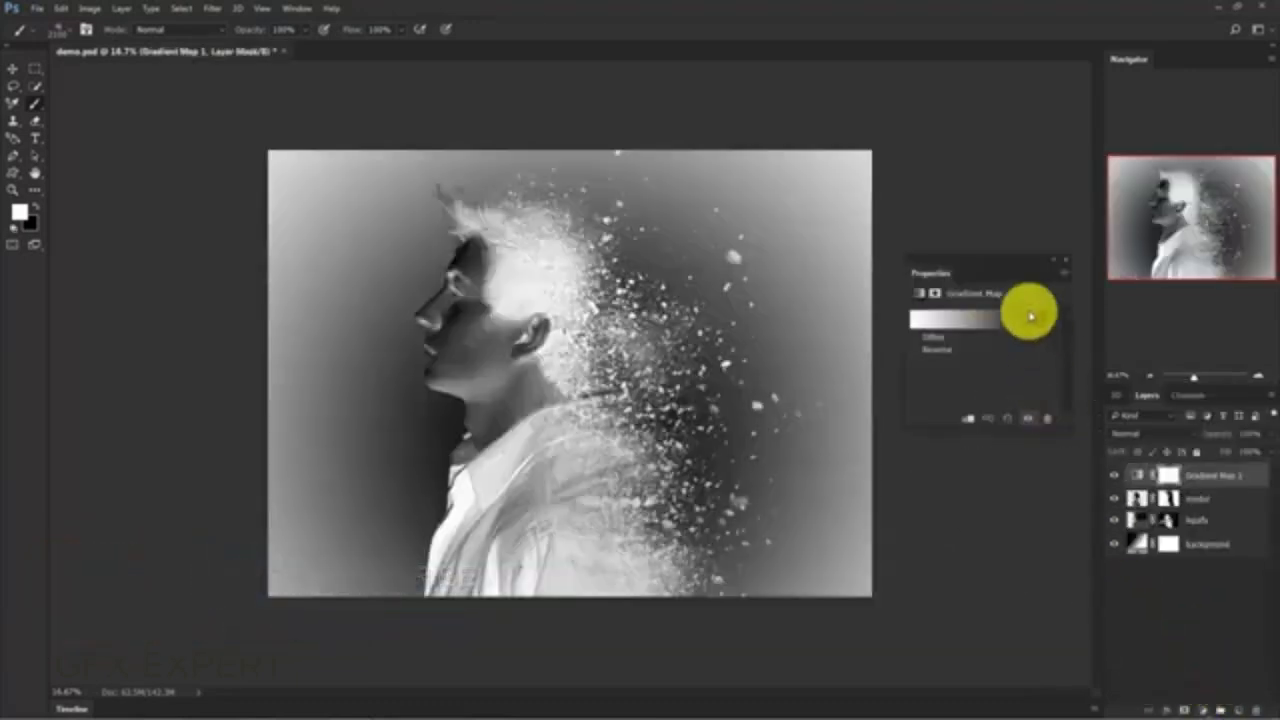
pyautogui.click(987, 322)
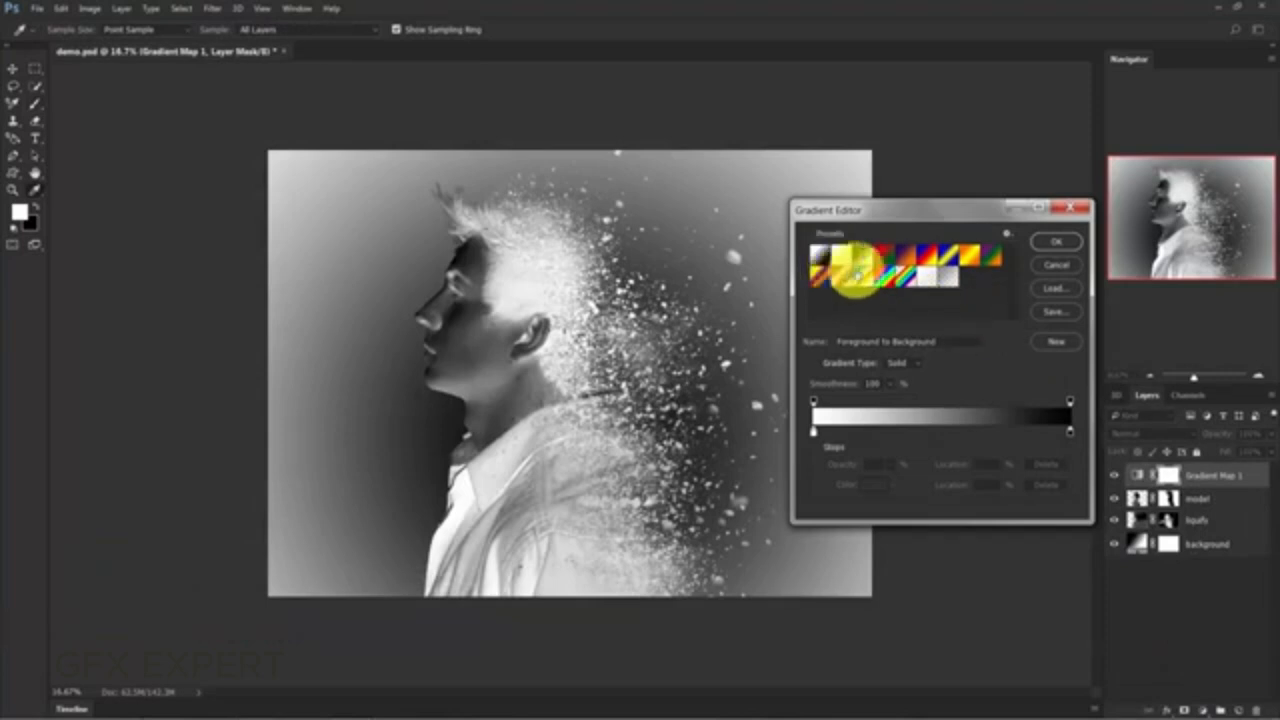
pyautogui.click(907, 252)
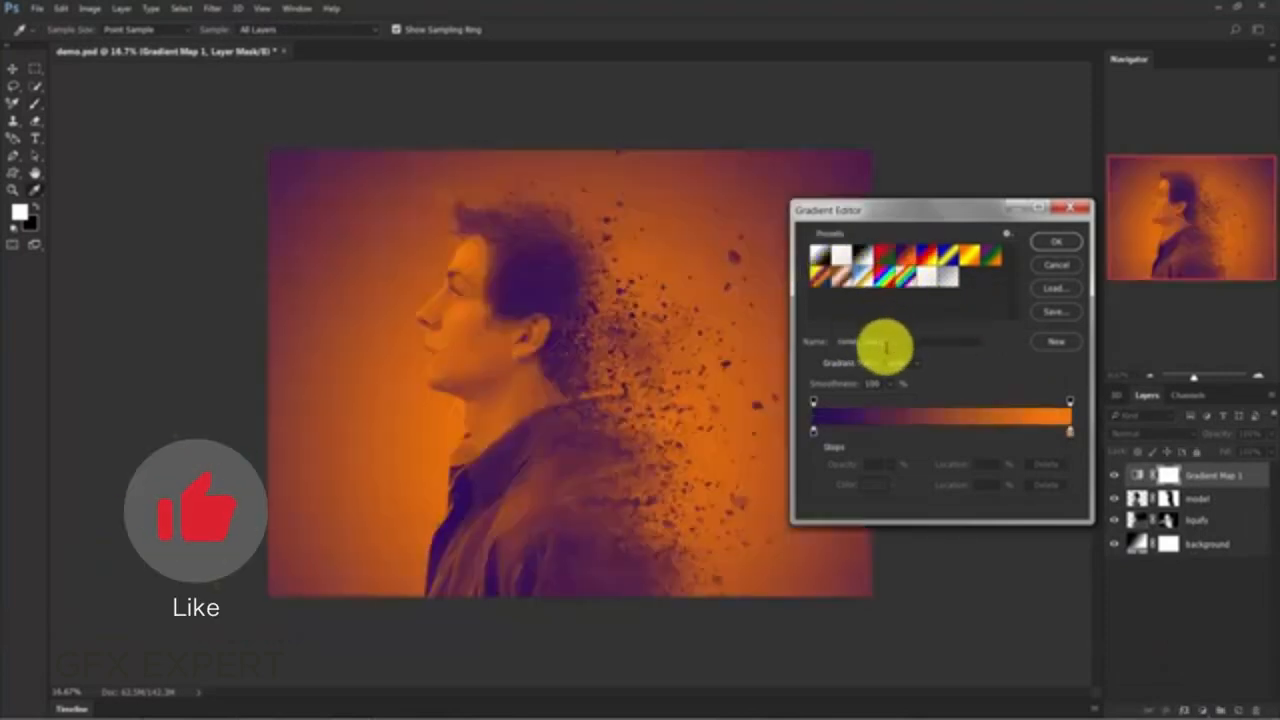
pyautogui.click(904, 342)
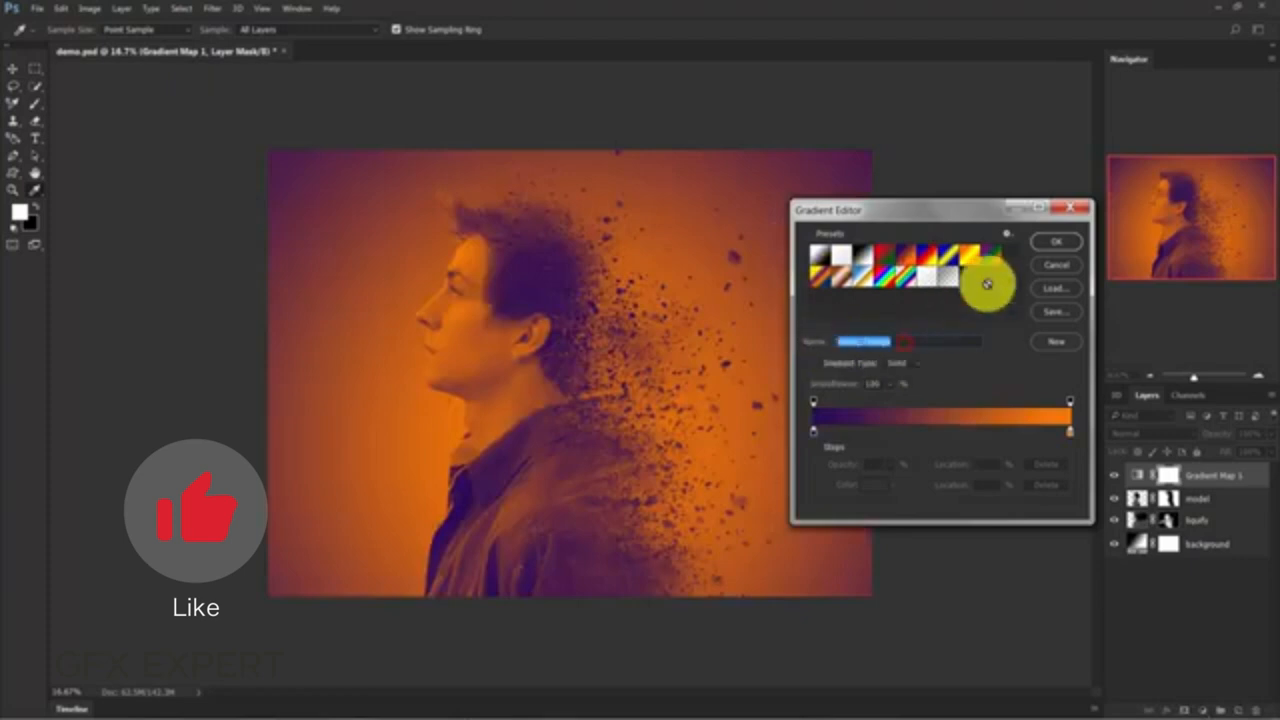
pyautogui.click(1058, 247)
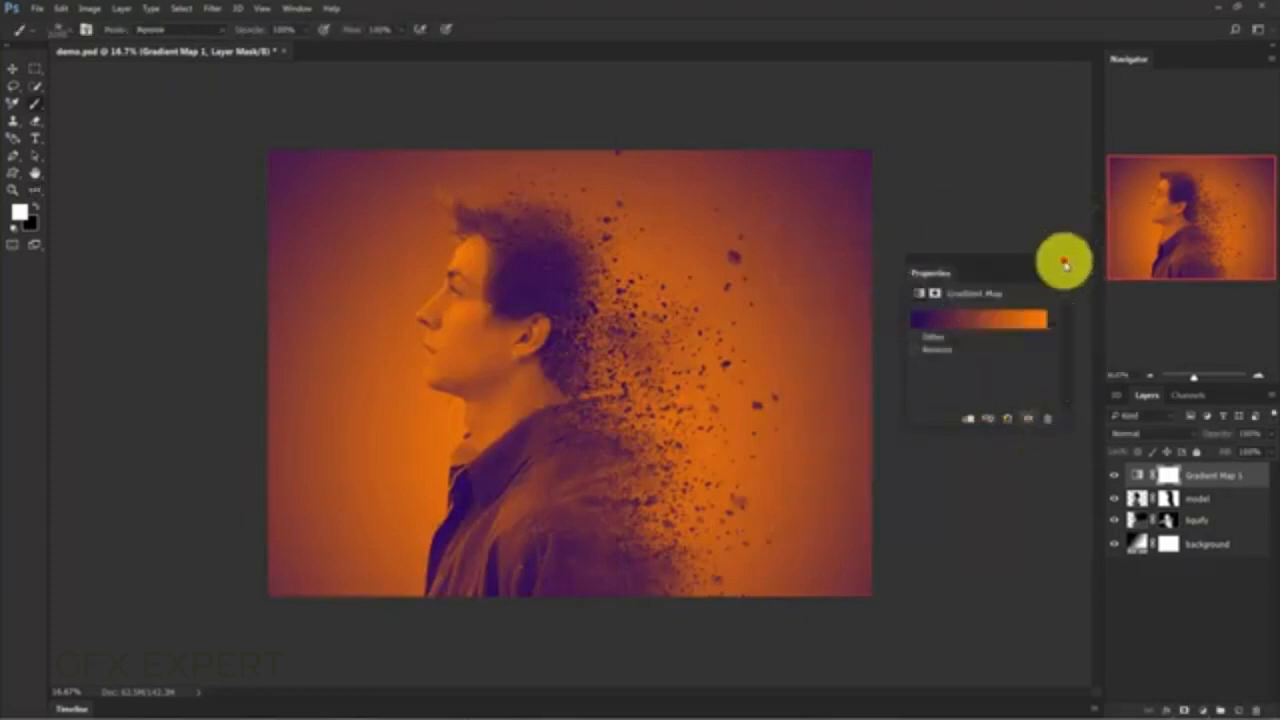
# - Set the Gradient Map layer's blend mode to Soft Light and its opacity to 50%, then deselect the layer
pyautogui.click(1064, 261)
pyautogui.click(1137, 436)
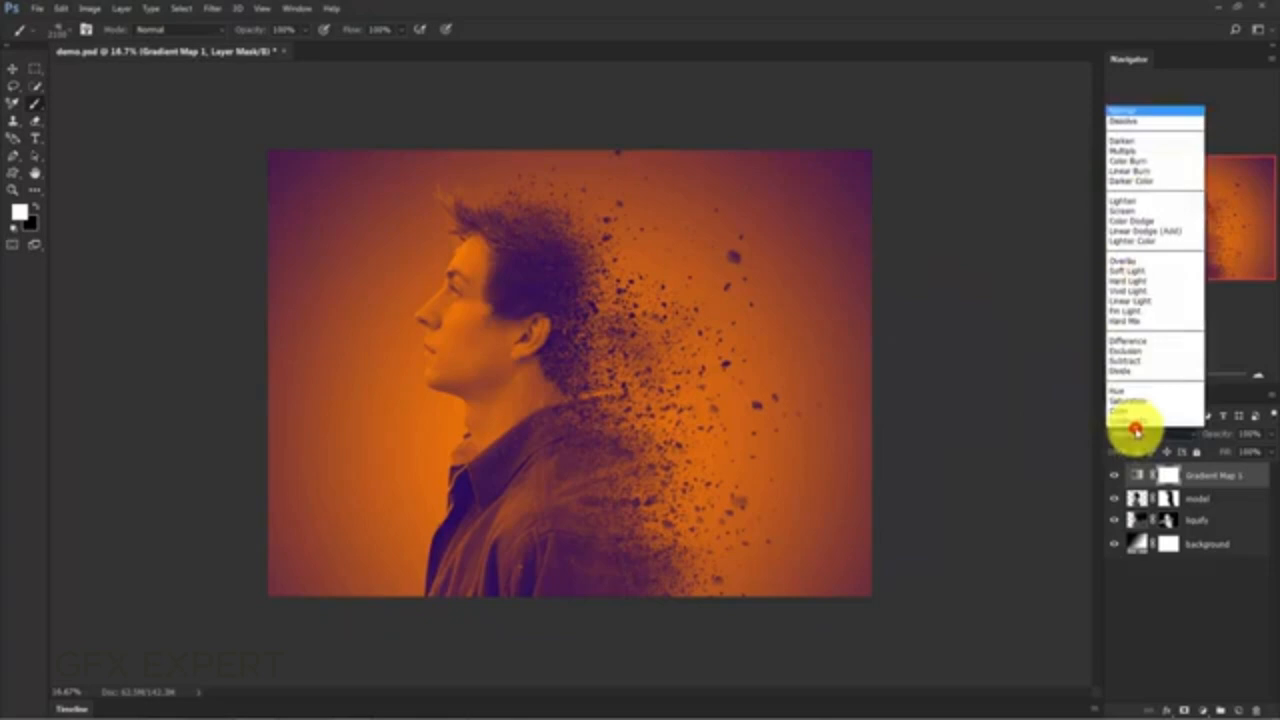
pyautogui.click(1137, 271)
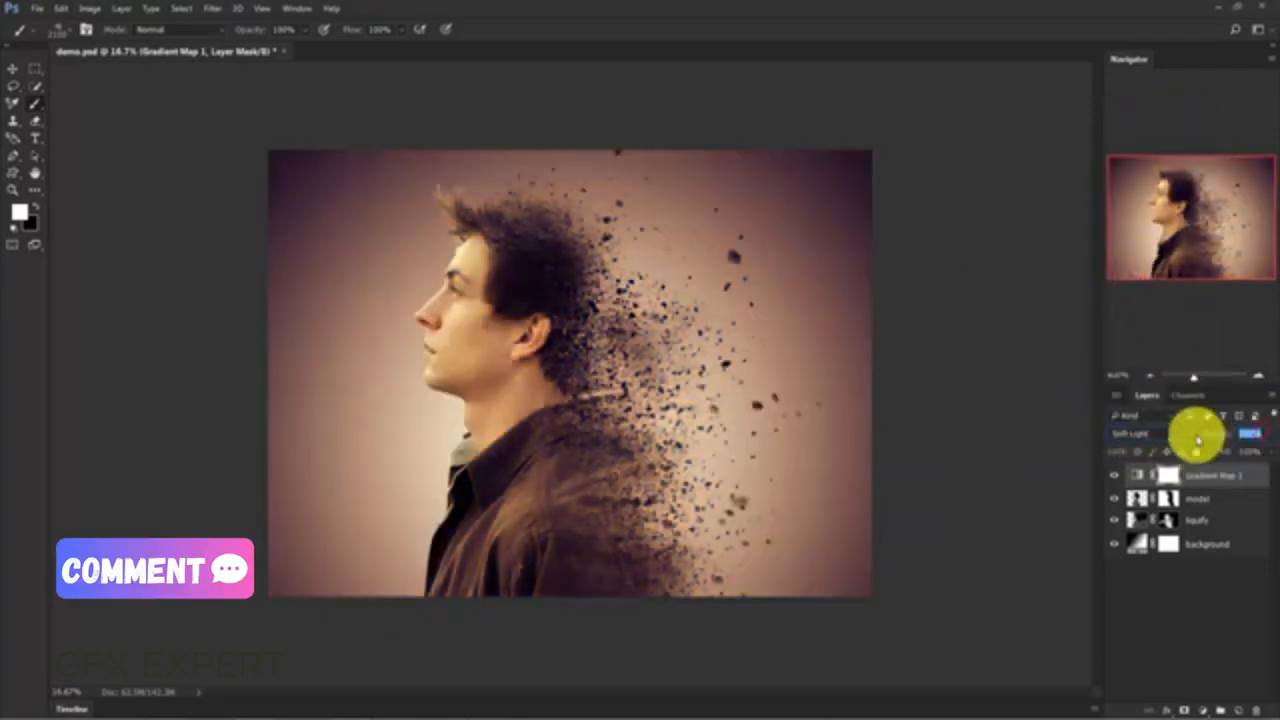
pyautogui.write('50')
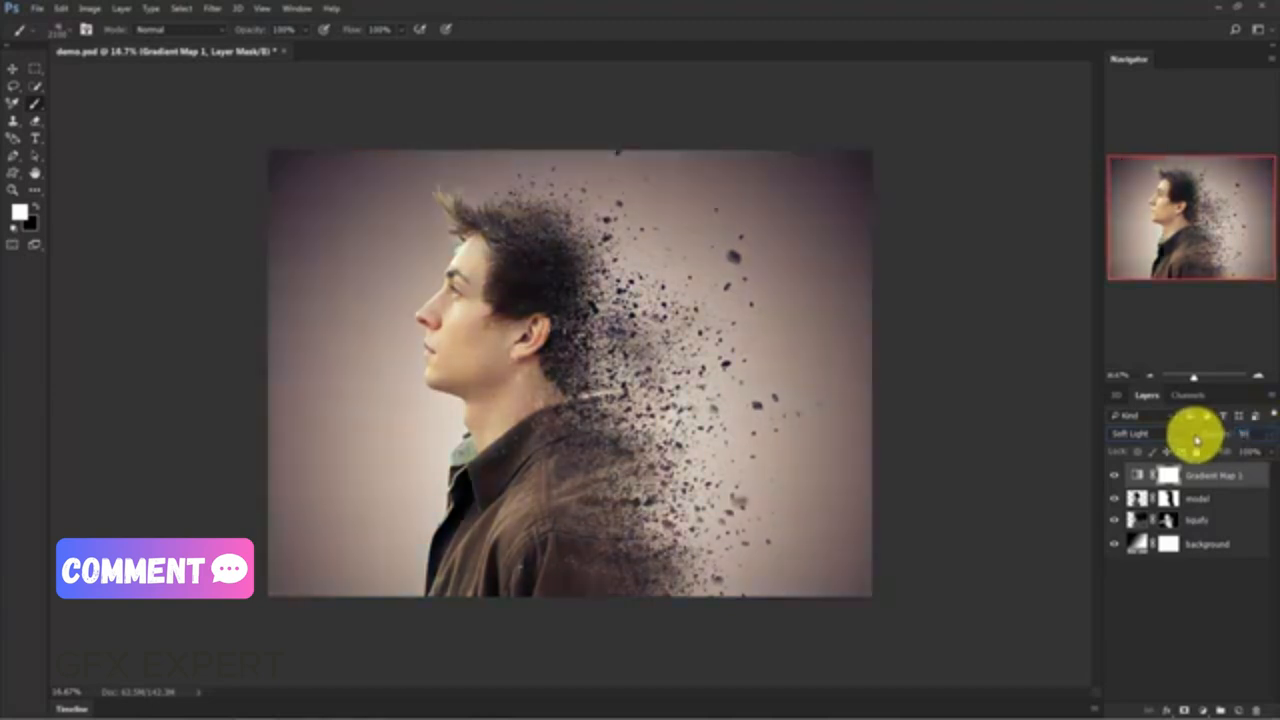
pyautogui.click(1200, 565)
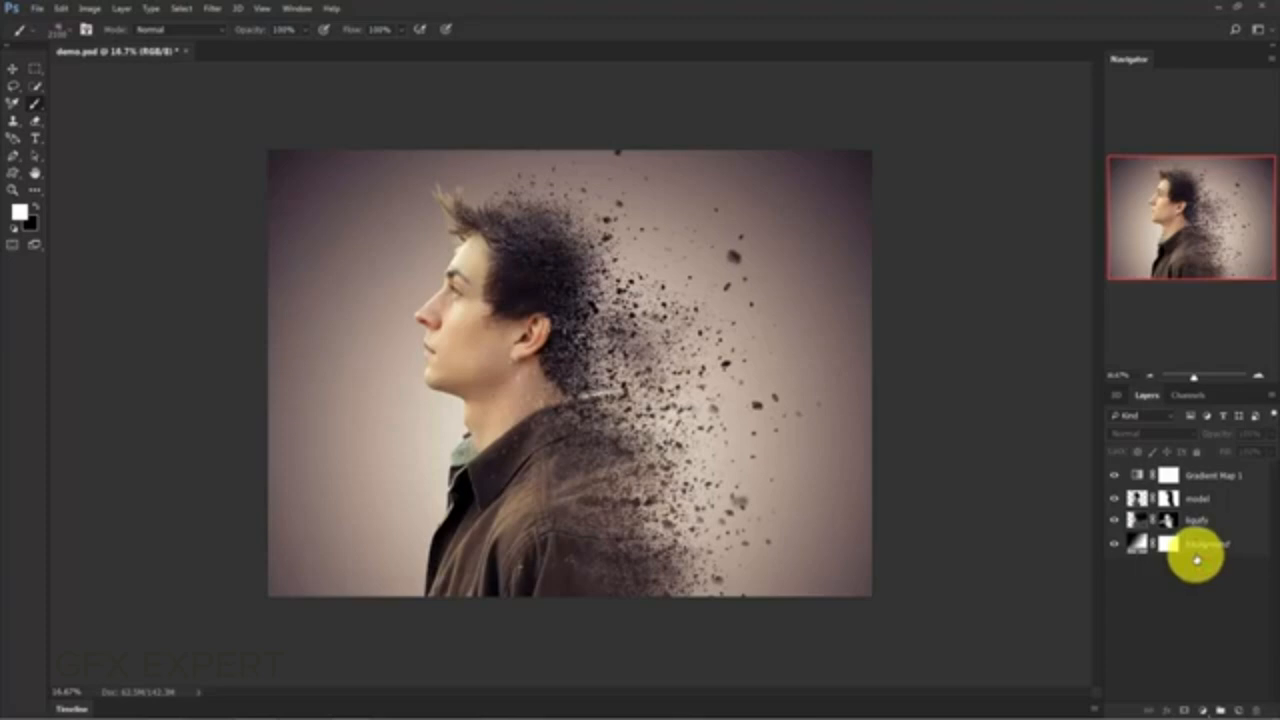
pyautogui.hotkey('ctrl', '-')
pyautogui.hotkey('ctrl', '-')
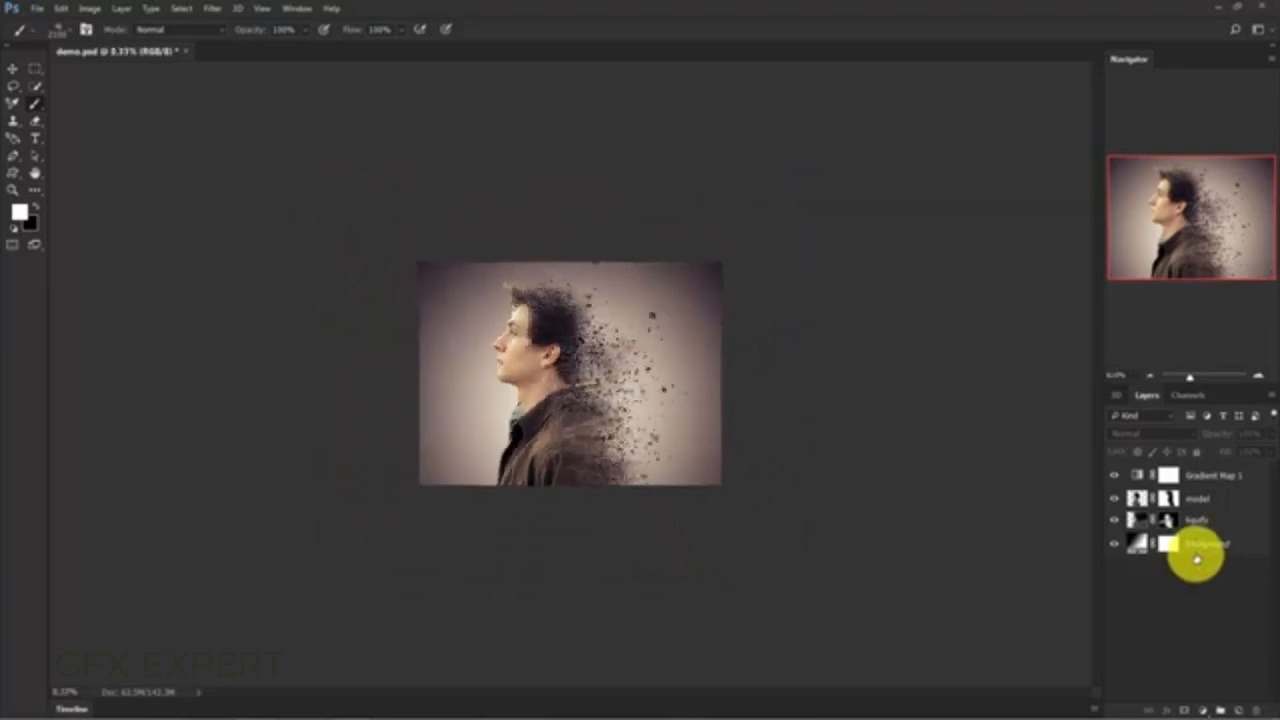
pyautogui.hotkey('ctrl', '+')
pyautogui.hotkey('ctrl', '+')
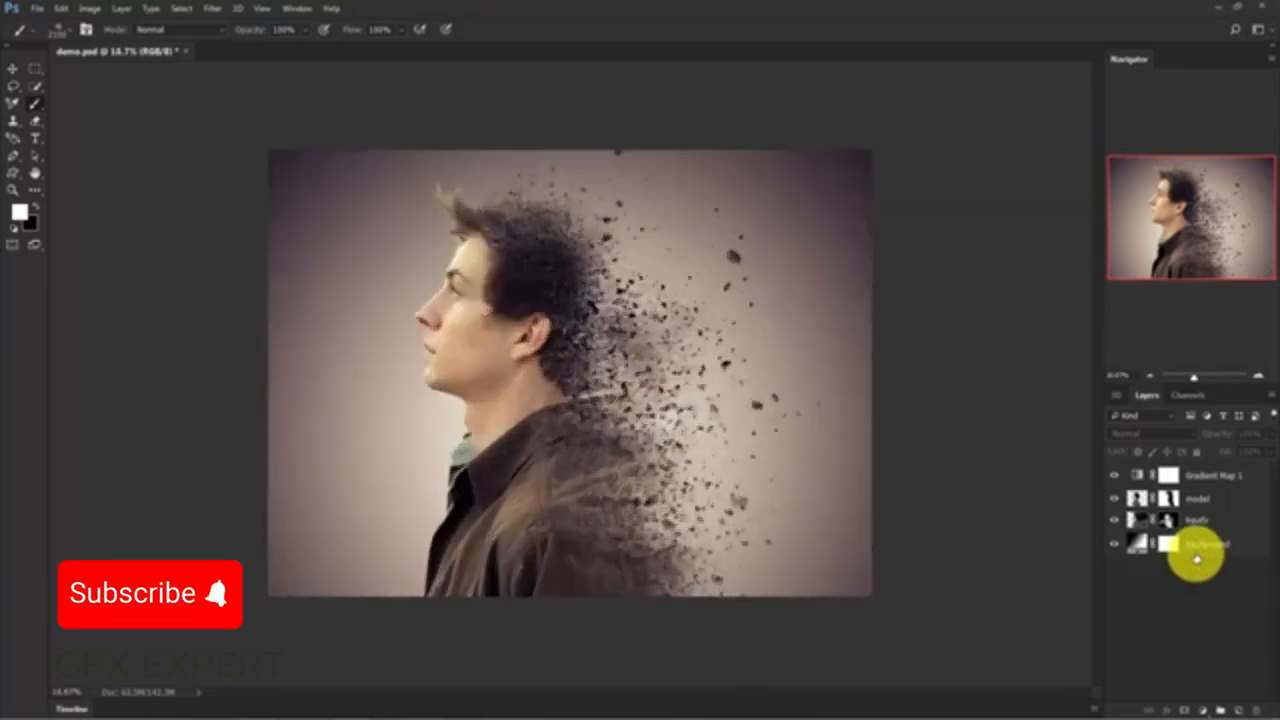